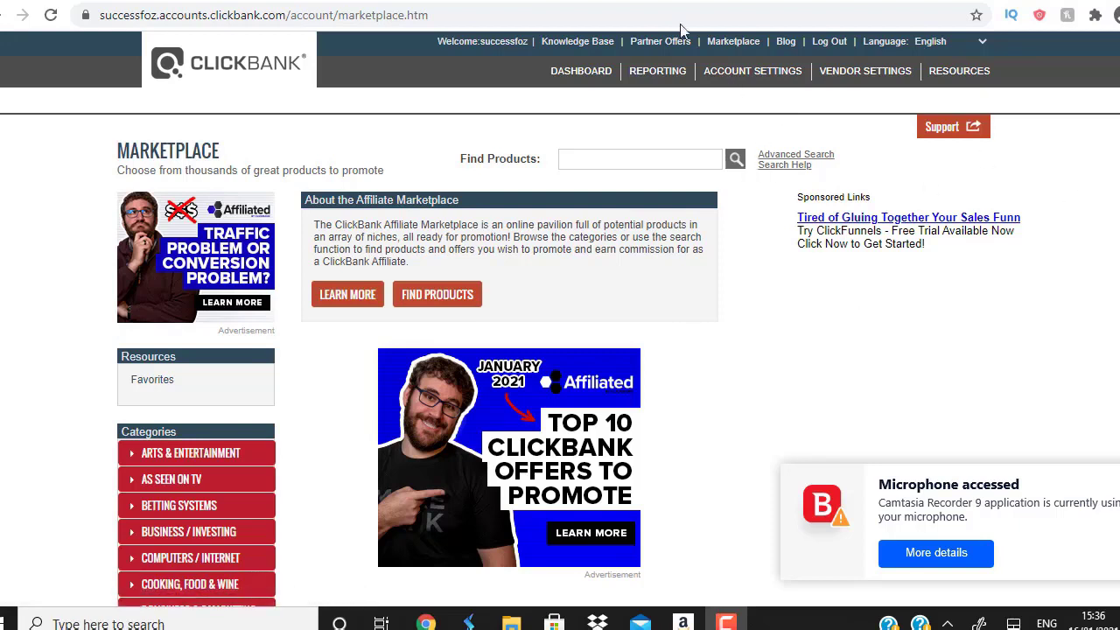
Open the E-business & E-marketing category of the ClickBank affiliate marketplace.
scroll(560, 350, "down", 3)
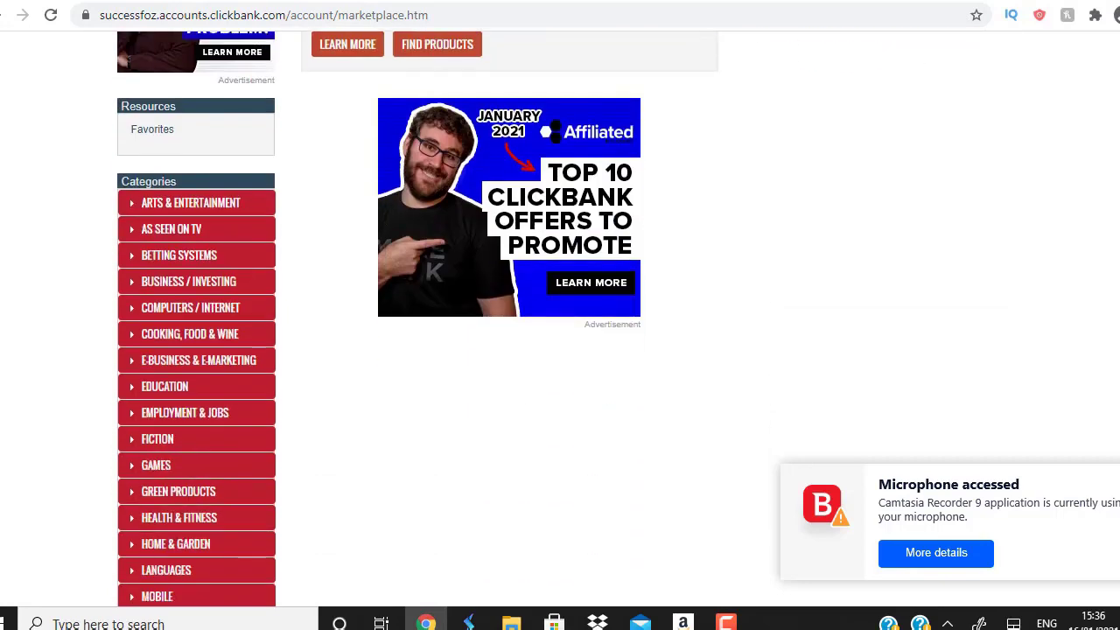
scroll(1059, 338, "down", 2)
left_click(138, 205)
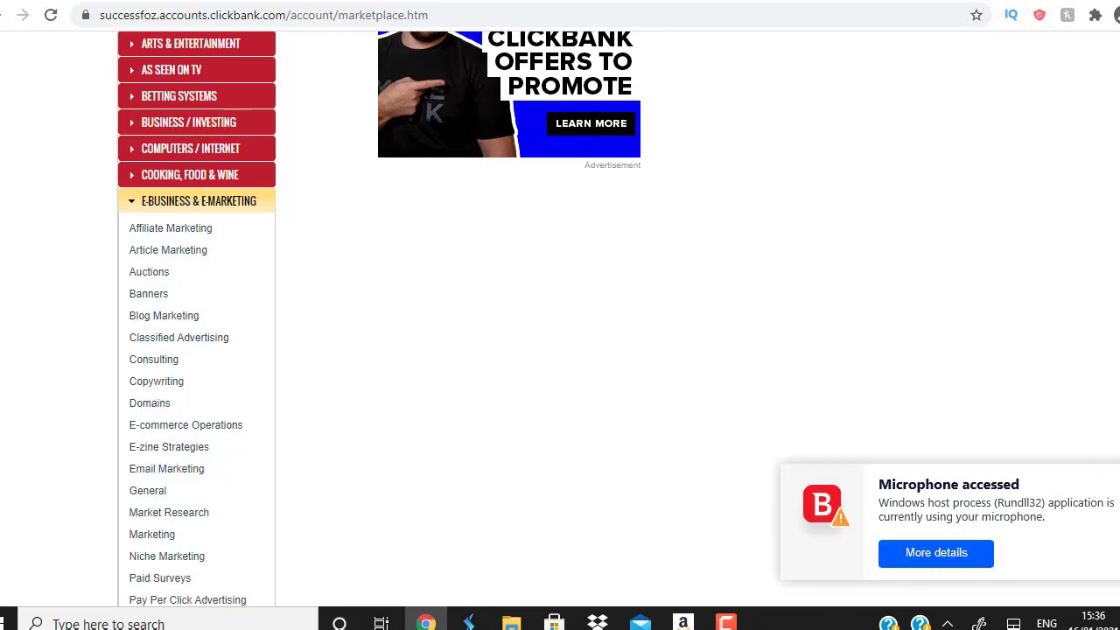
left_click(207, 201)
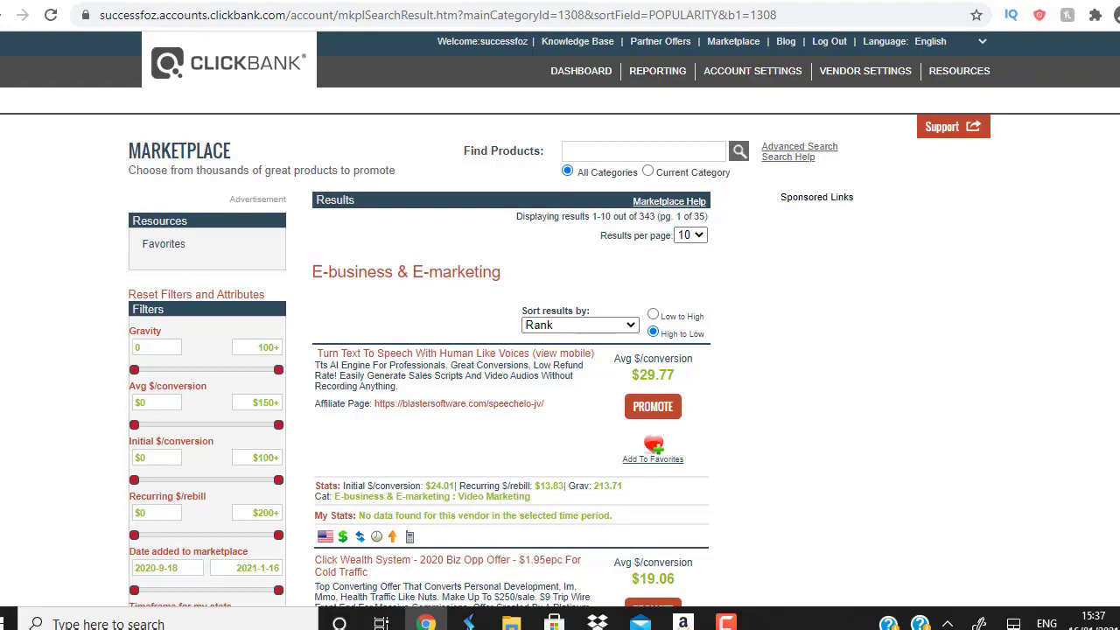
Look through the E-business & E-marketing offers, comparing their average earnings per conversion, gravity and commission stats.
scroll(508, 350, "down", 8)
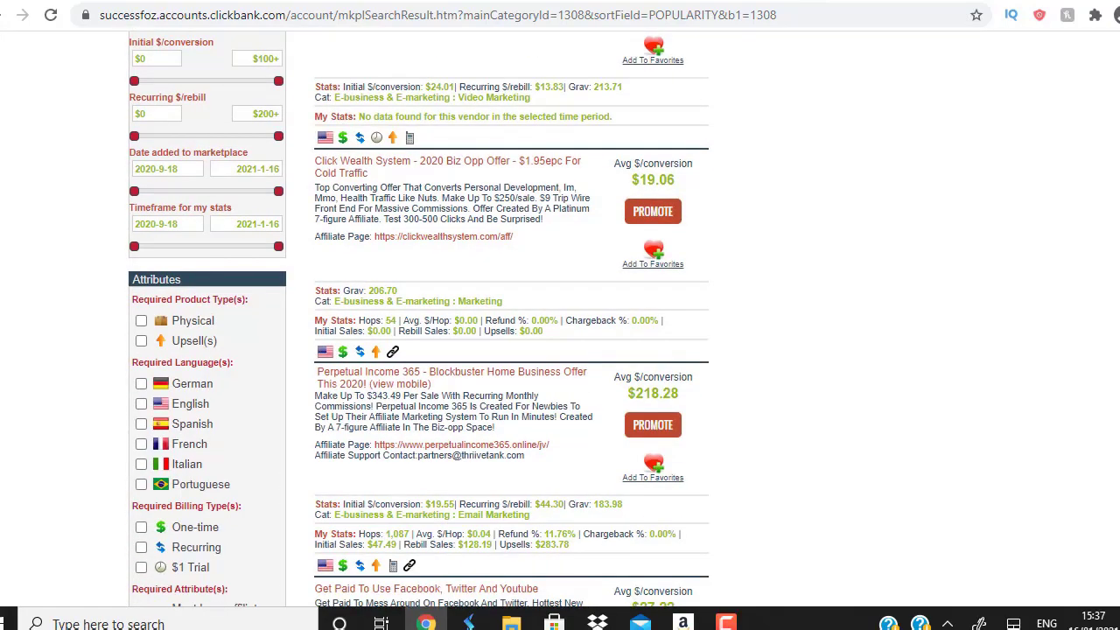
scroll(507, 350, "down", 7)
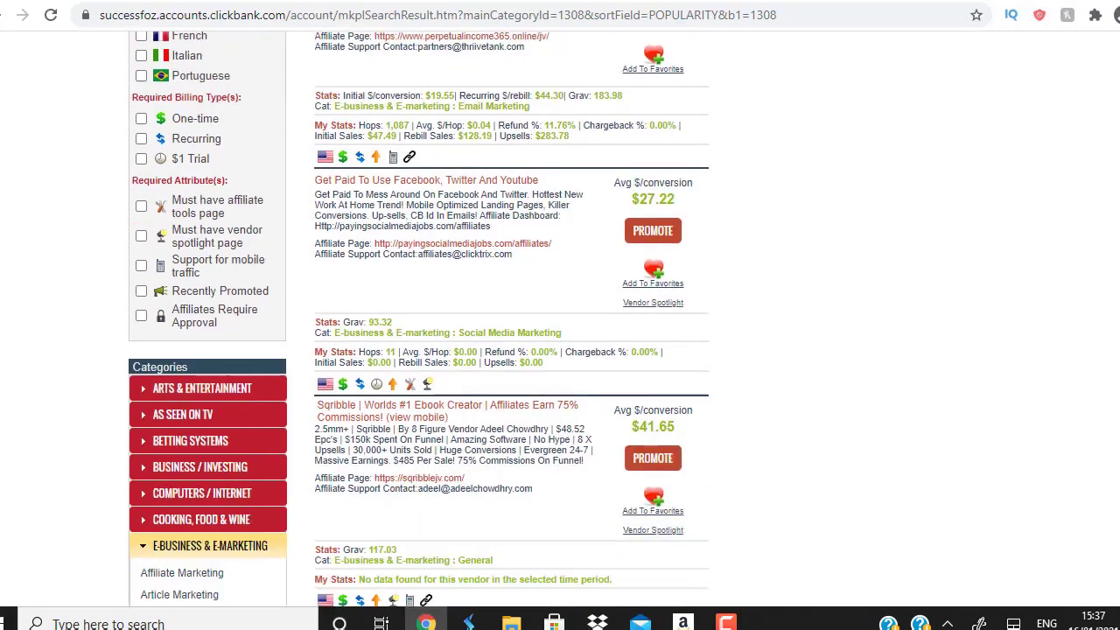
scroll(508, 350, "down", 3)
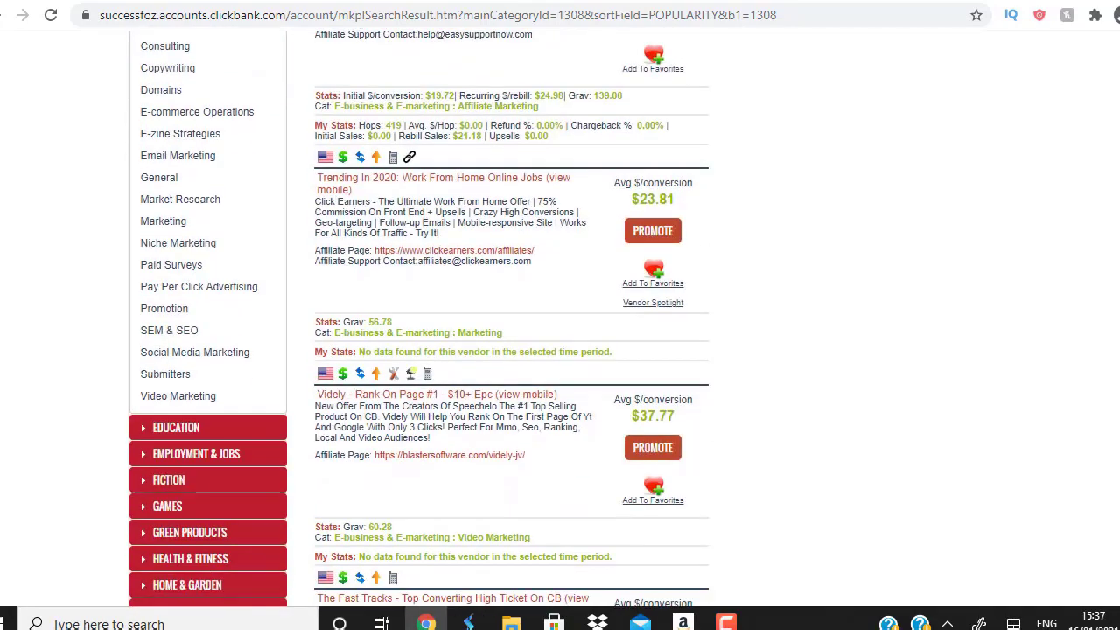
scroll(508, 350, "down", 8)
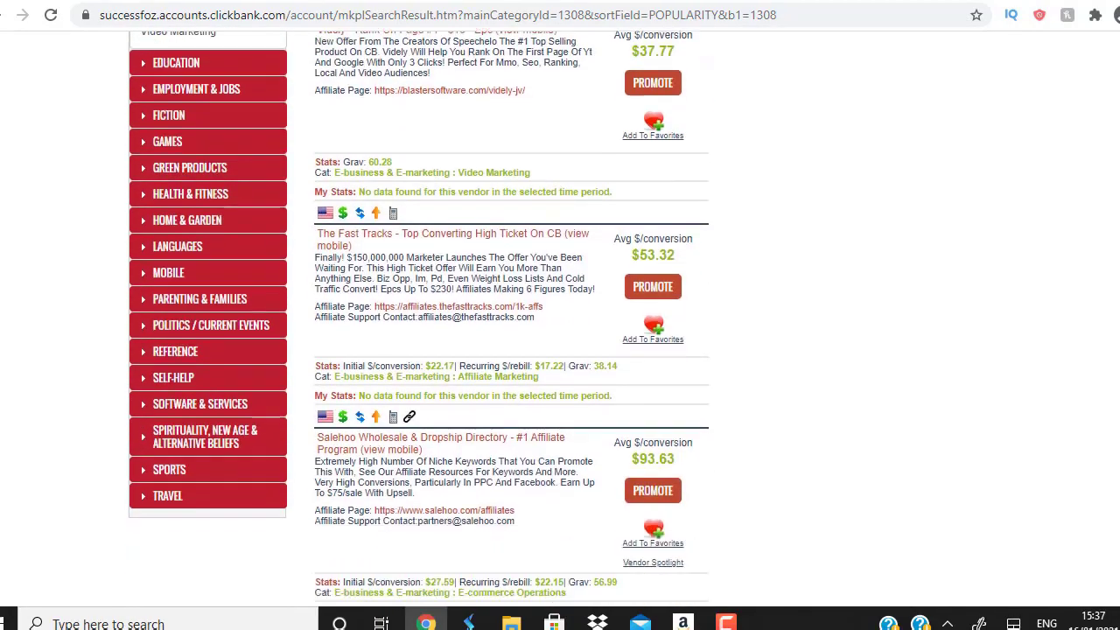
scroll(508, 350, "up", 20)
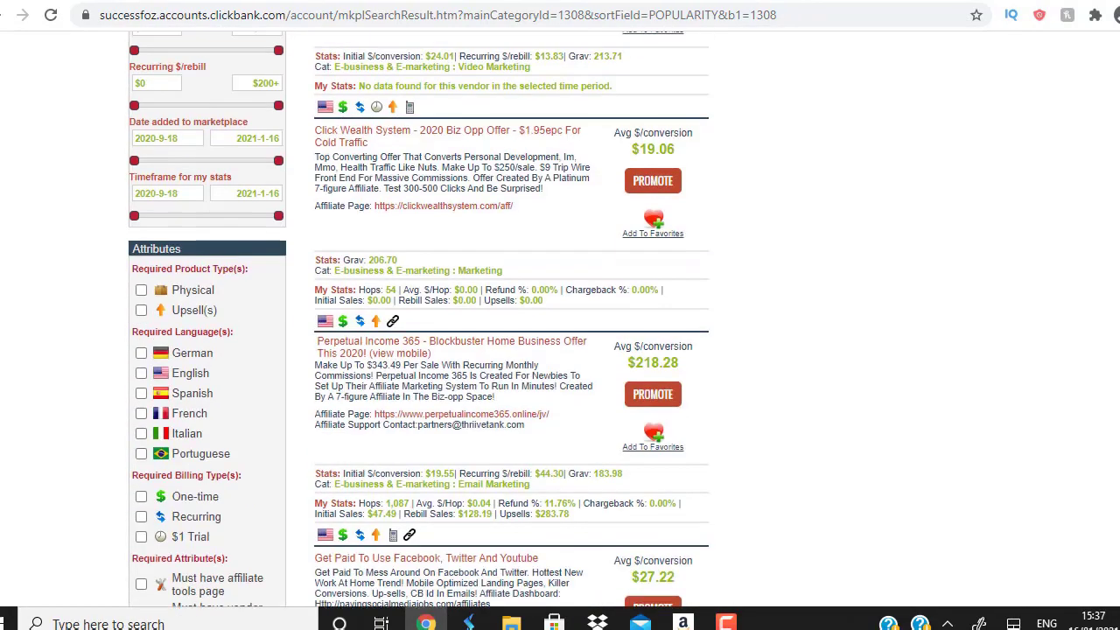
scroll(508, 350, "down", 5)
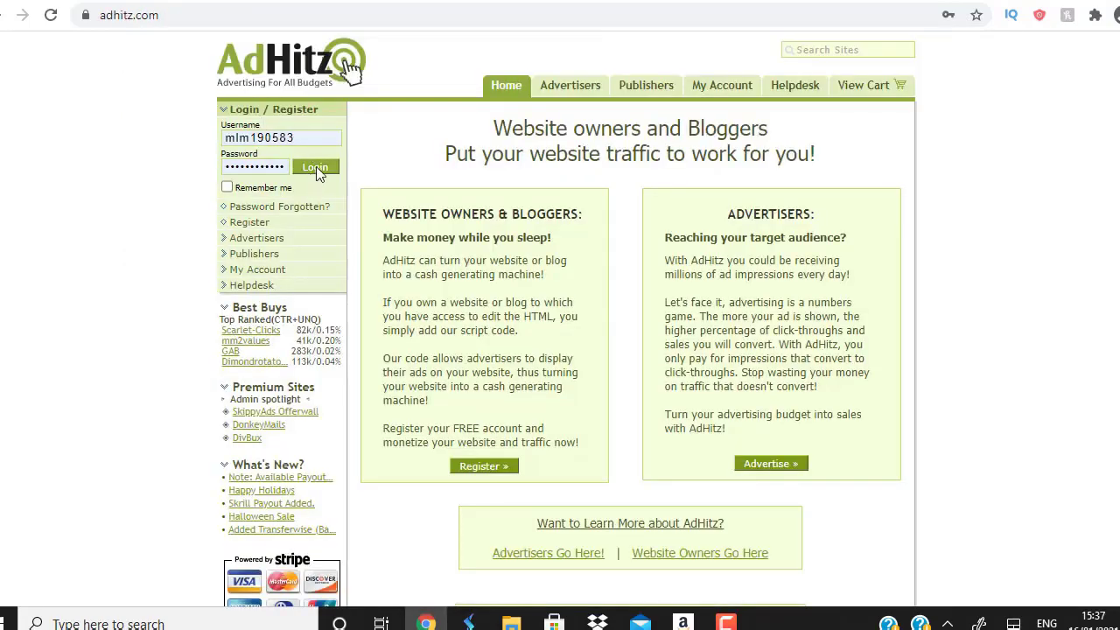
Log in to AdHitz with the prefilled credentials and open the advertiser page for buying network ads.
left_click(316, 168)
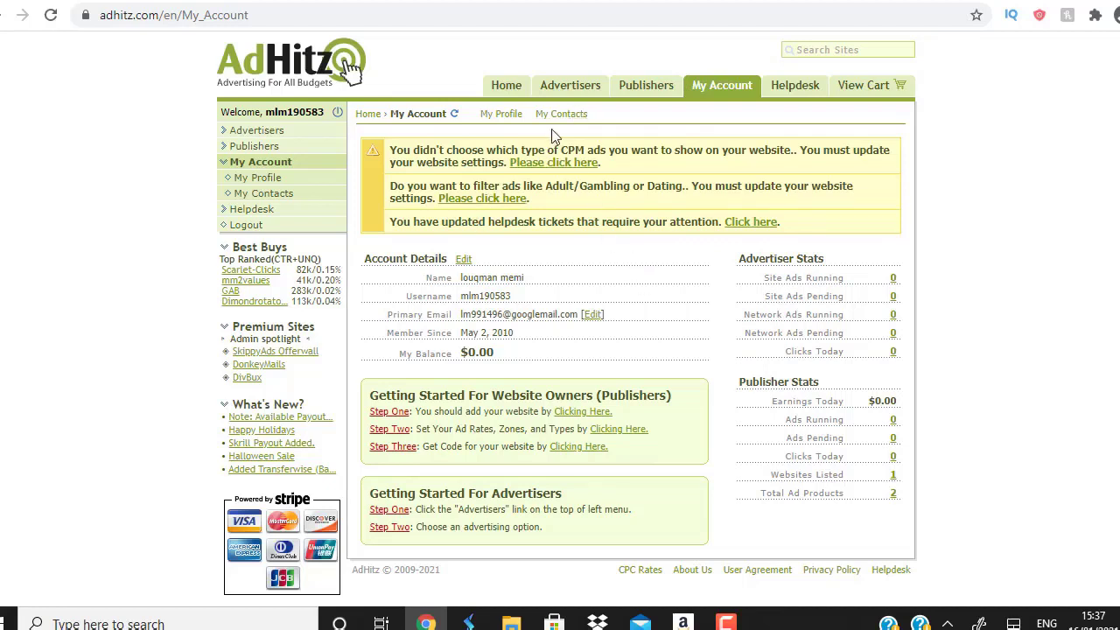
mouse_move(569, 86)
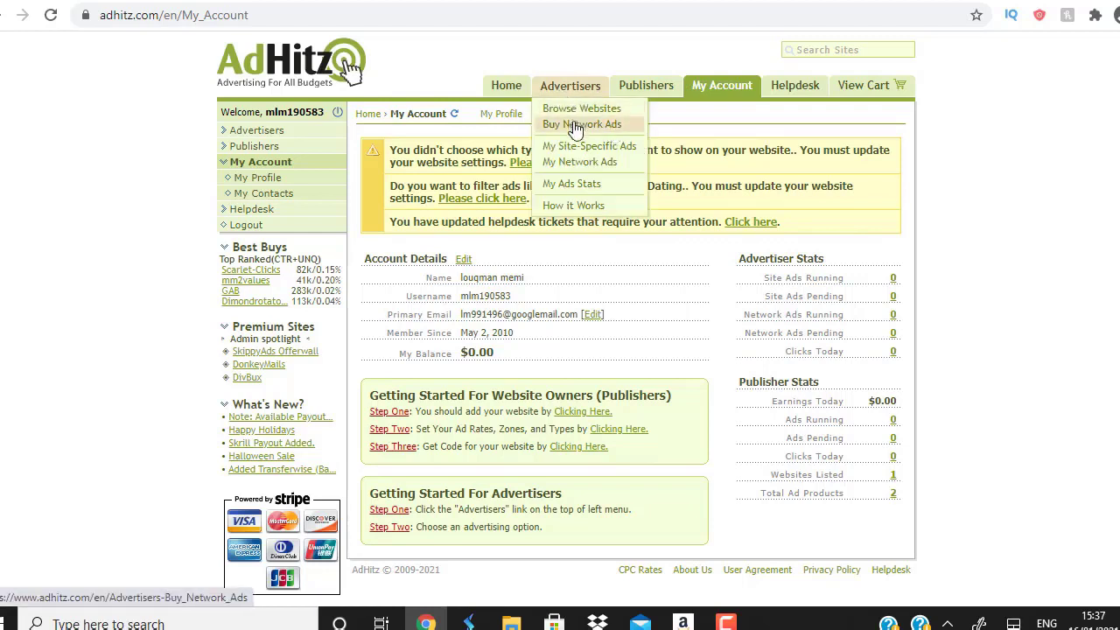
left_click(577, 127)
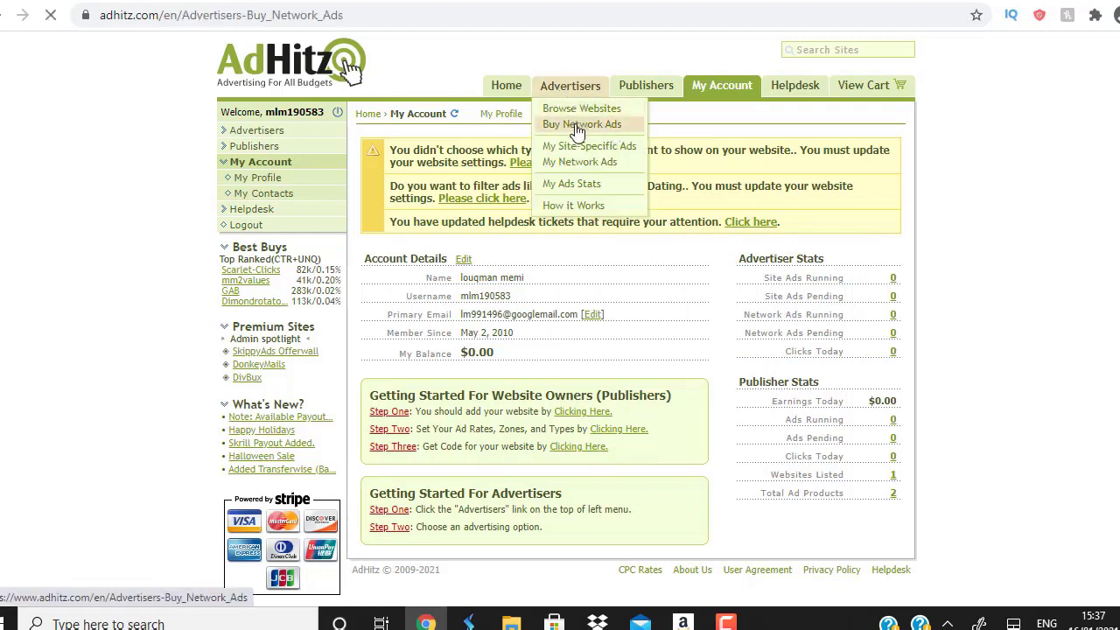
Name the advertising campaign "perpetual CB" and set its content type to None of the above (Everything else).
left_click(464, 281)
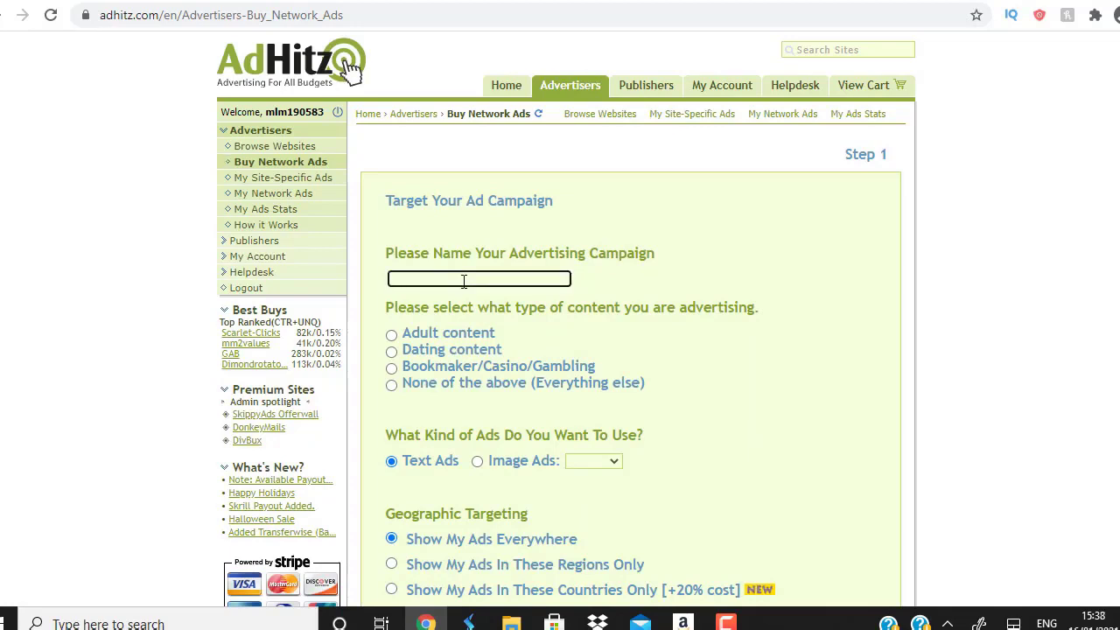
type("perpetual CB")
left_click(391, 386)
scroll(506, 369, "down", 2)
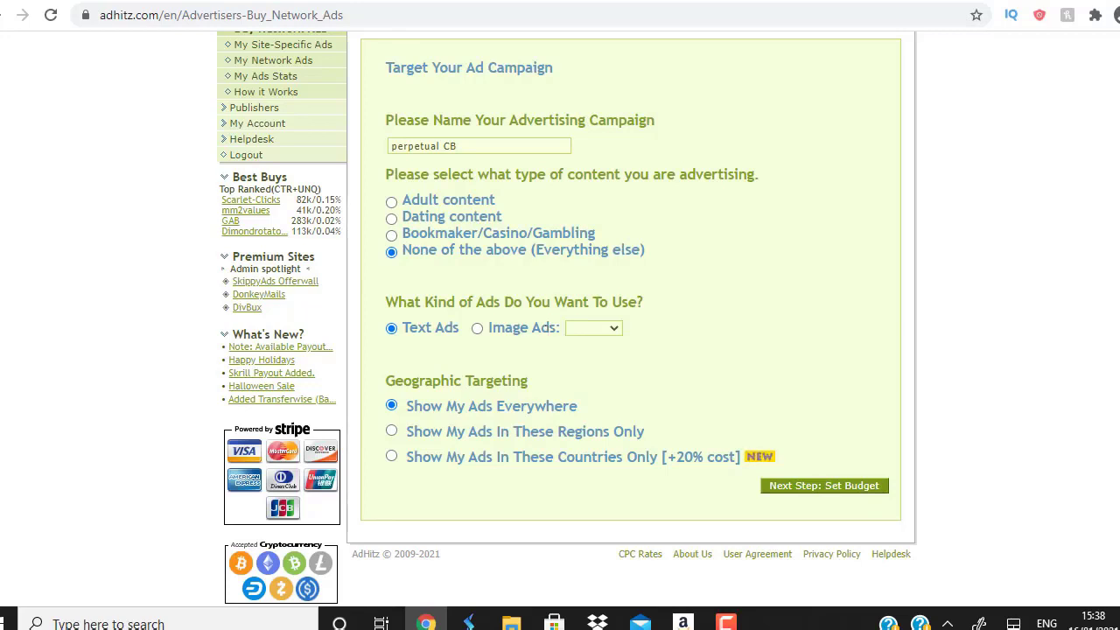
Open internetmarketing-strategies.info in a new tab and look over its email opt-in landing page.
key("ctrl+t")
type("in")
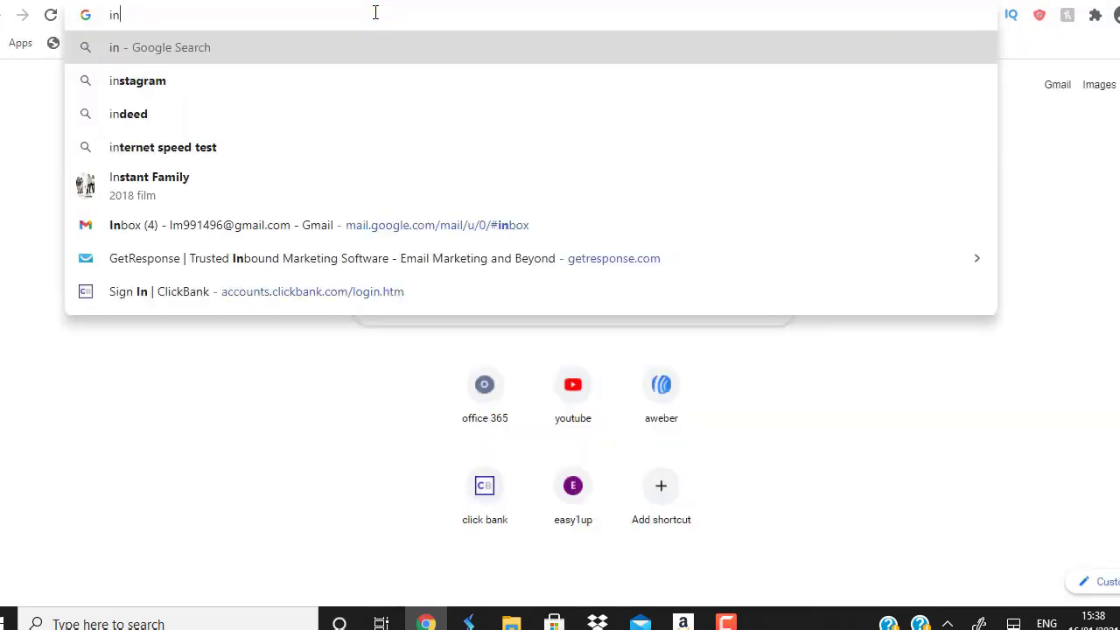
type("ter")
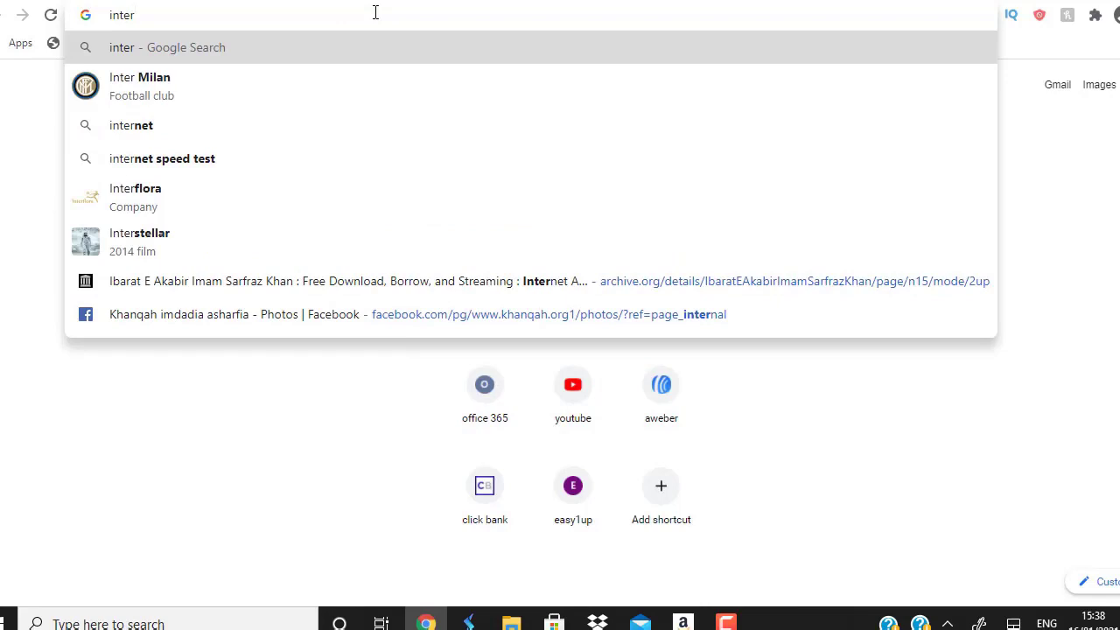
type("net")
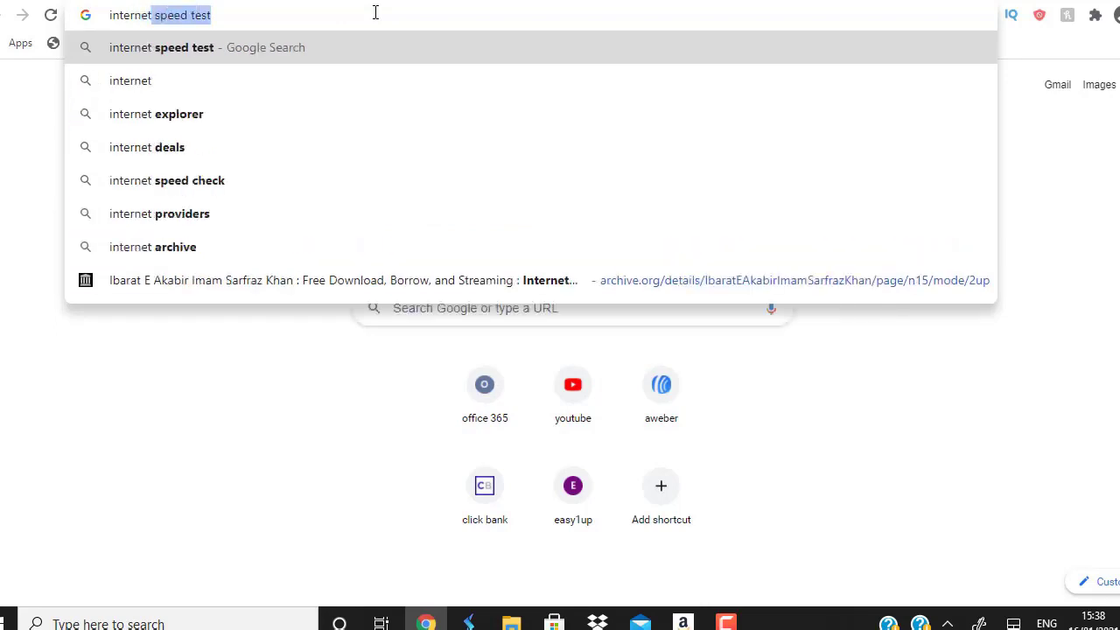
type("marketi")
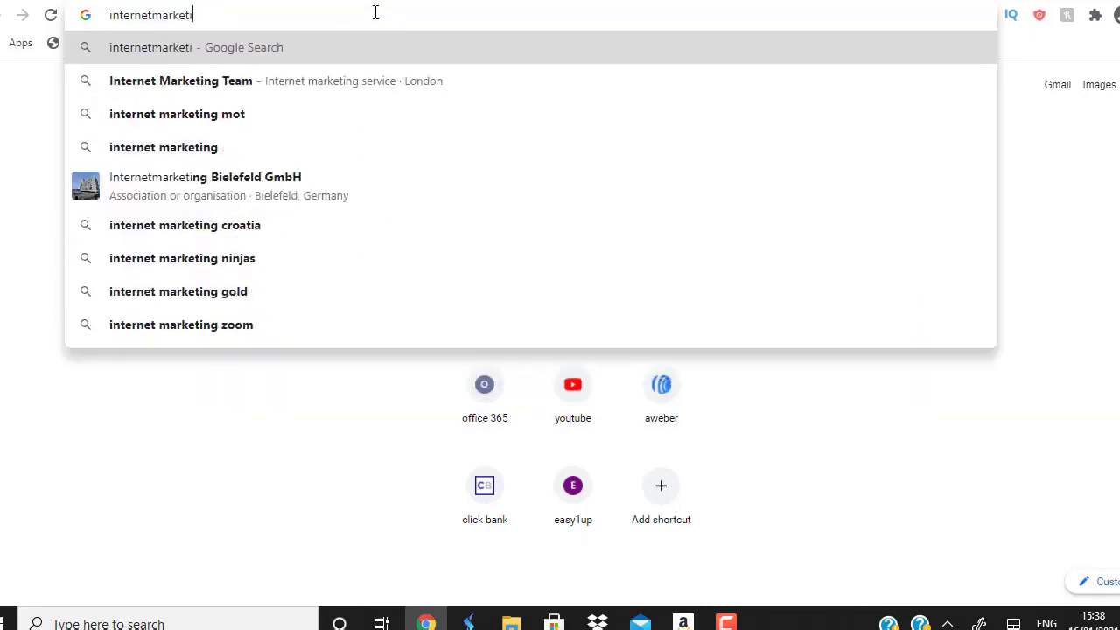
type("ng-st")
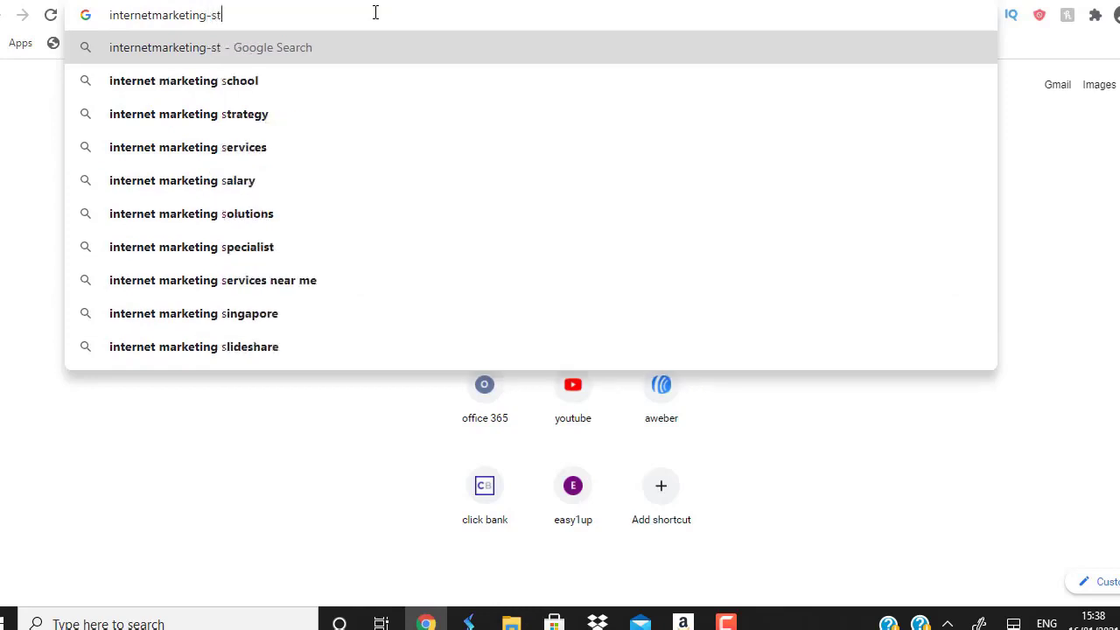
type("rategies.info")
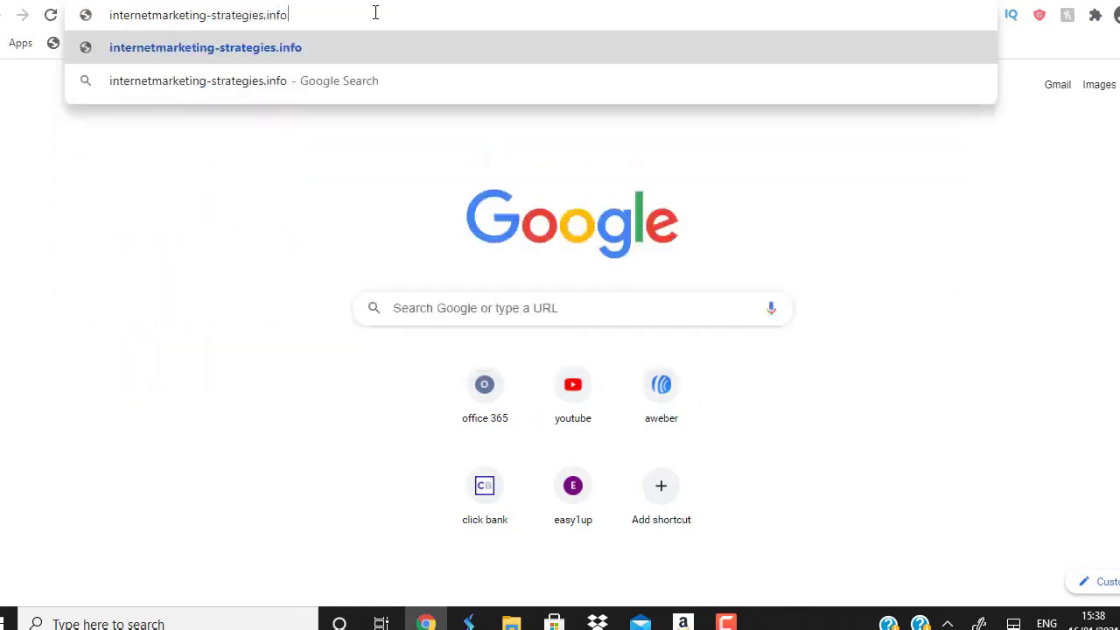
key("Return")
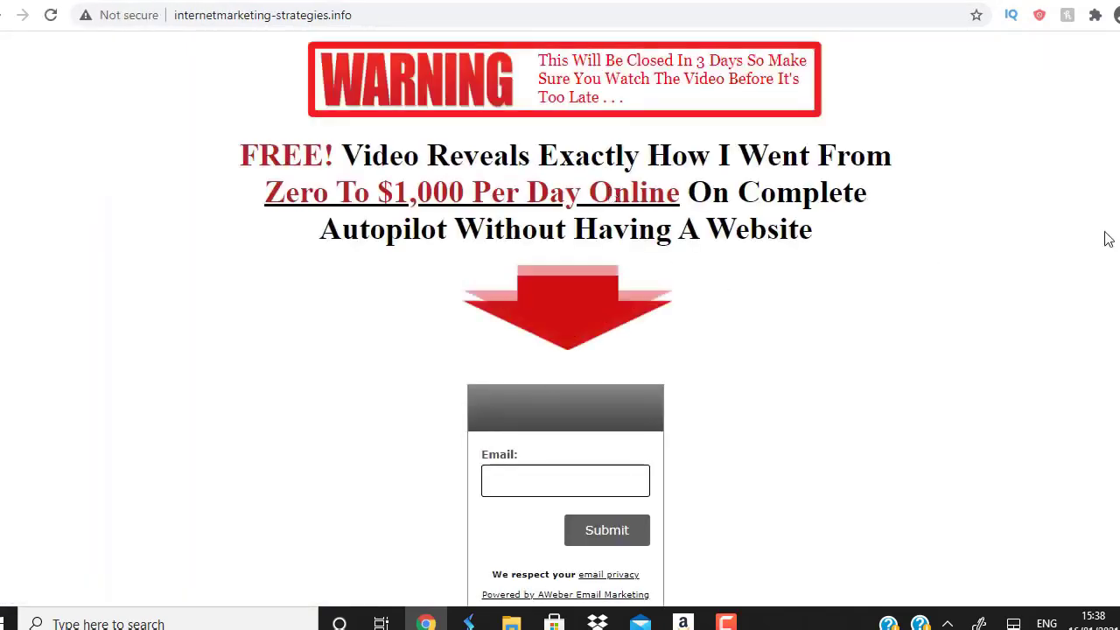
scroll(1109, 239, "down", 1)
scroll(578, 118, "up", 1)
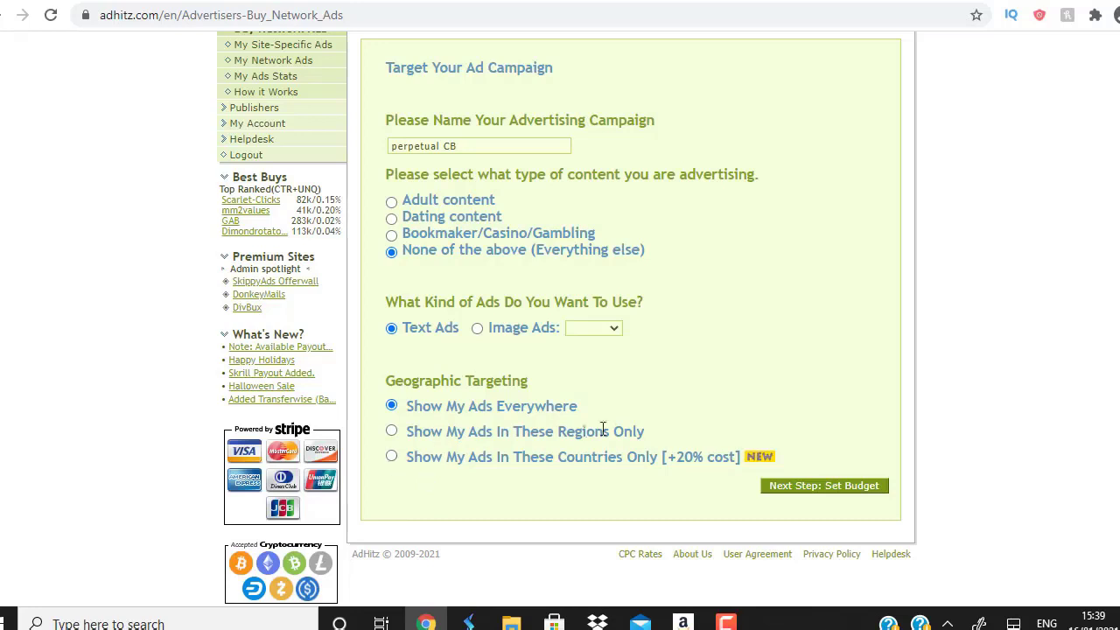
Restrict the AdHitz campaign's geographic targeting to the North America region and proceed to the budget settings.
left_click(391, 432)
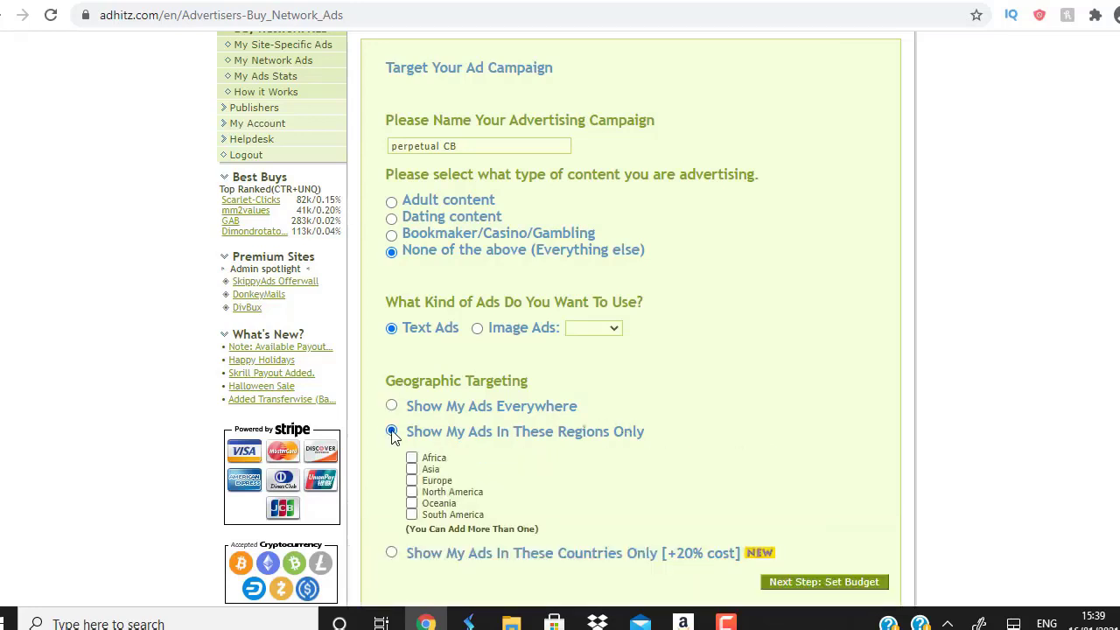
left_click(411, 492)
scroll(651, 457, "down", 1)
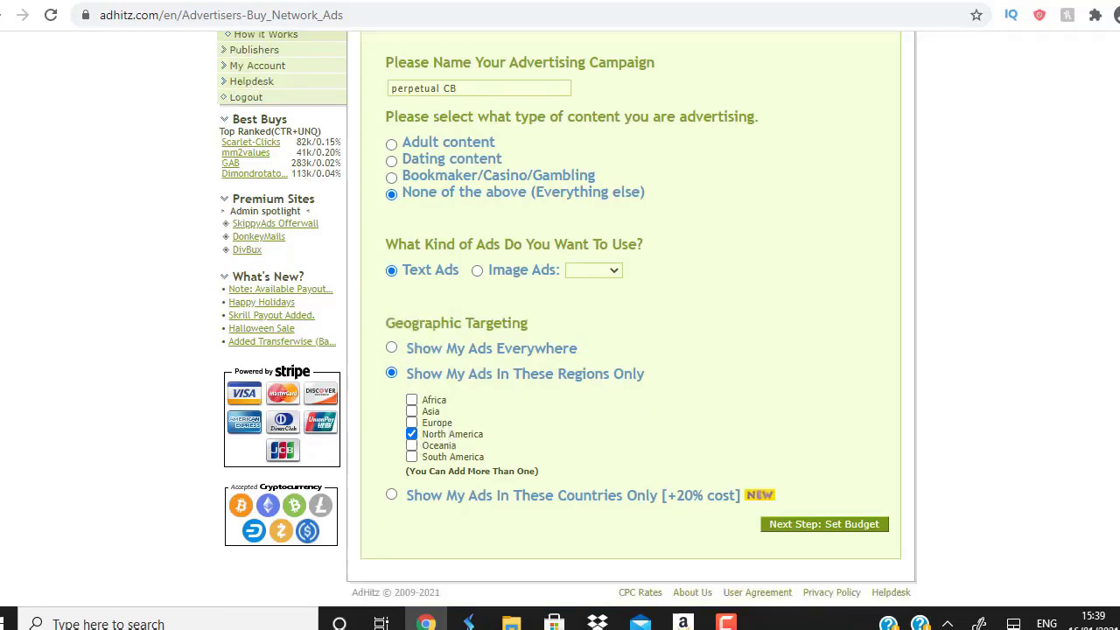
left_click(817, 529)
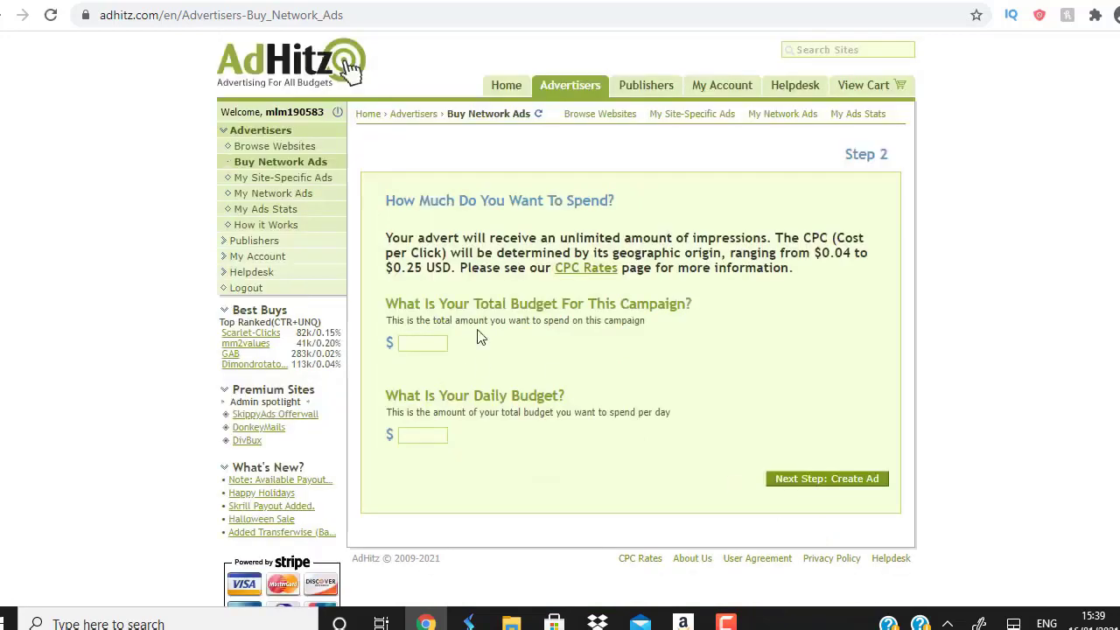
Set the campaign's total budget to $20 and daily budget to $5, and continue to ad creation.
left_click(430, 342)
type("20")
left_click(613, 366)
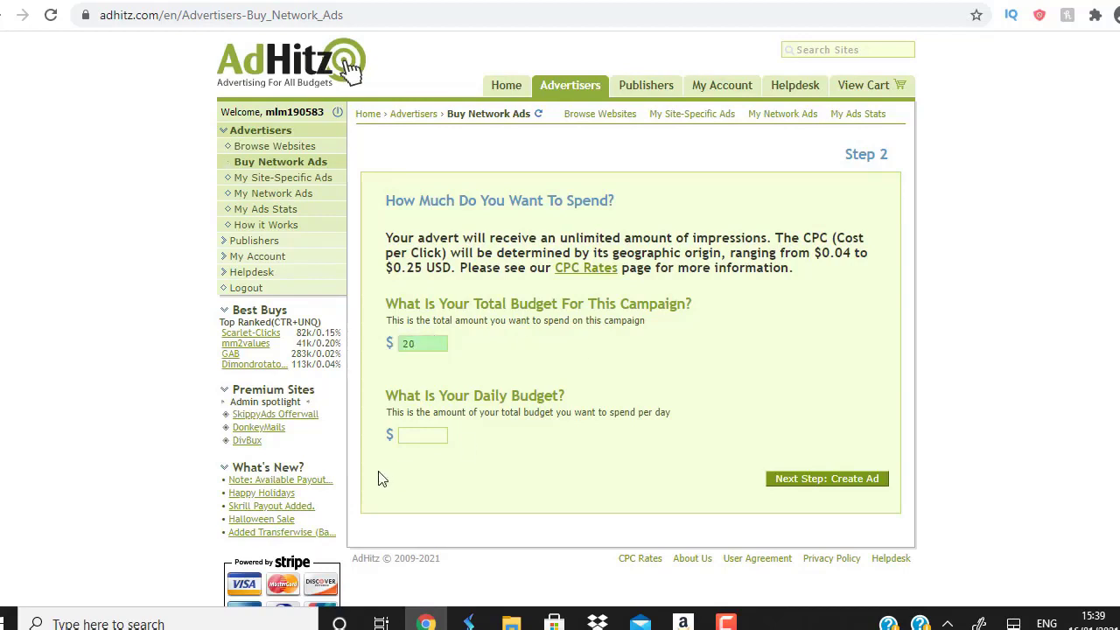
left_click(414, 436)
type("5")
left_click(639, 513)
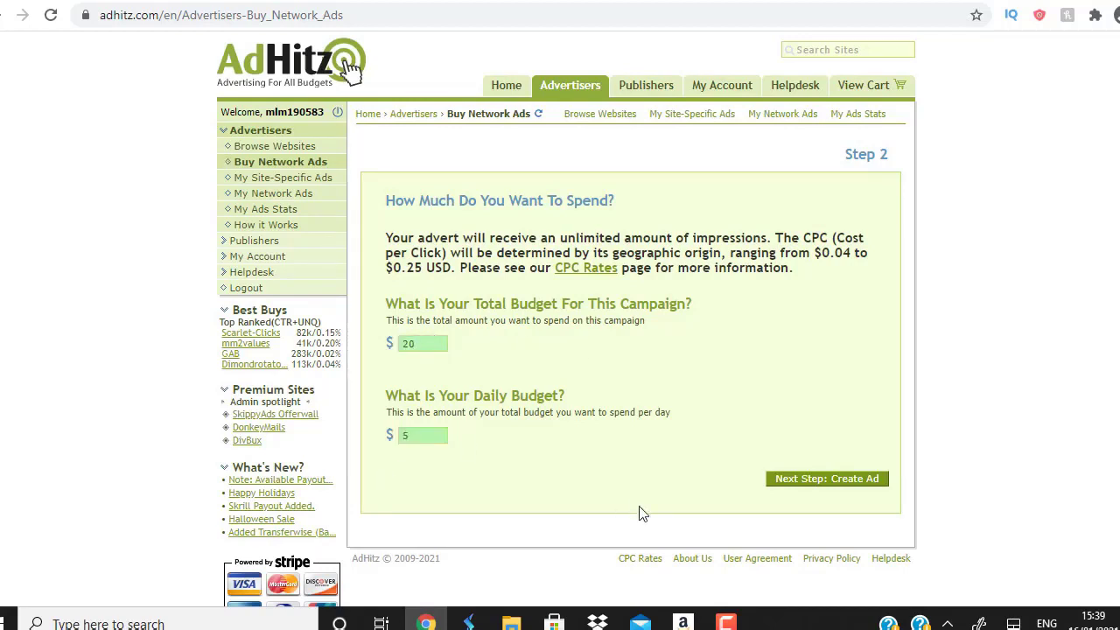
left_click(819, 478)
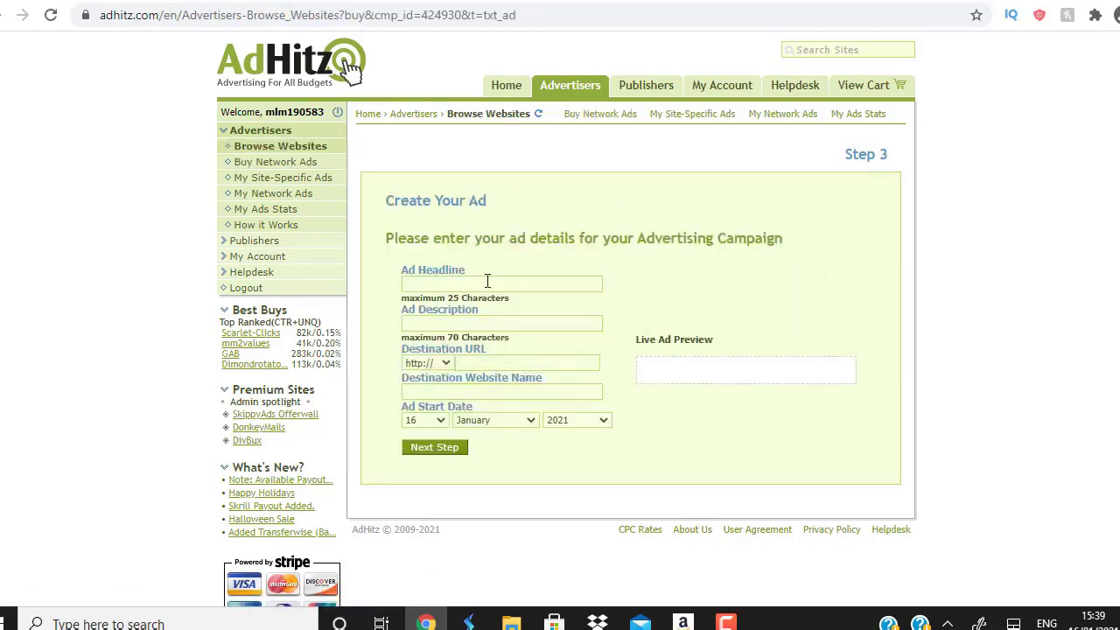
Enter "Make $500 Daily From Home" as the ad headline.
left_click(489, 283)
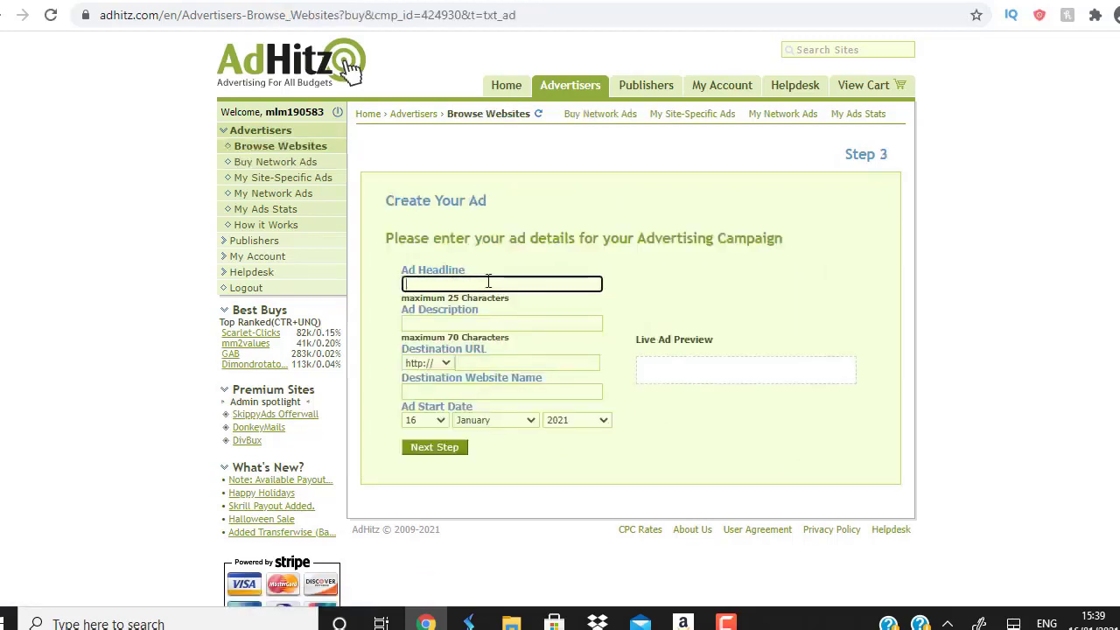
type("Make $")
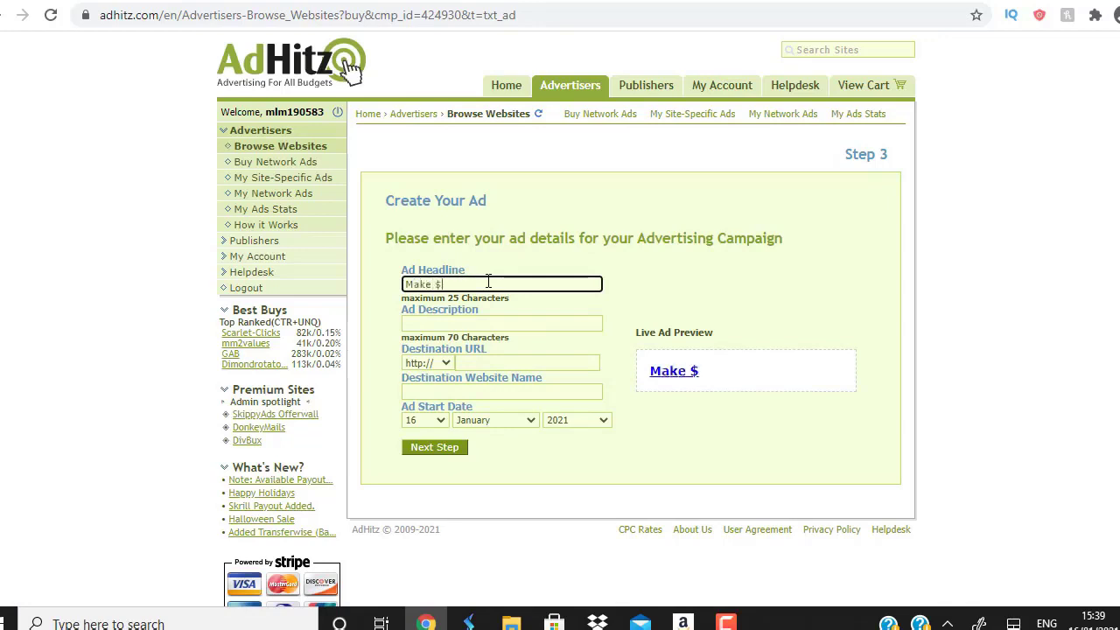
type("500 D")
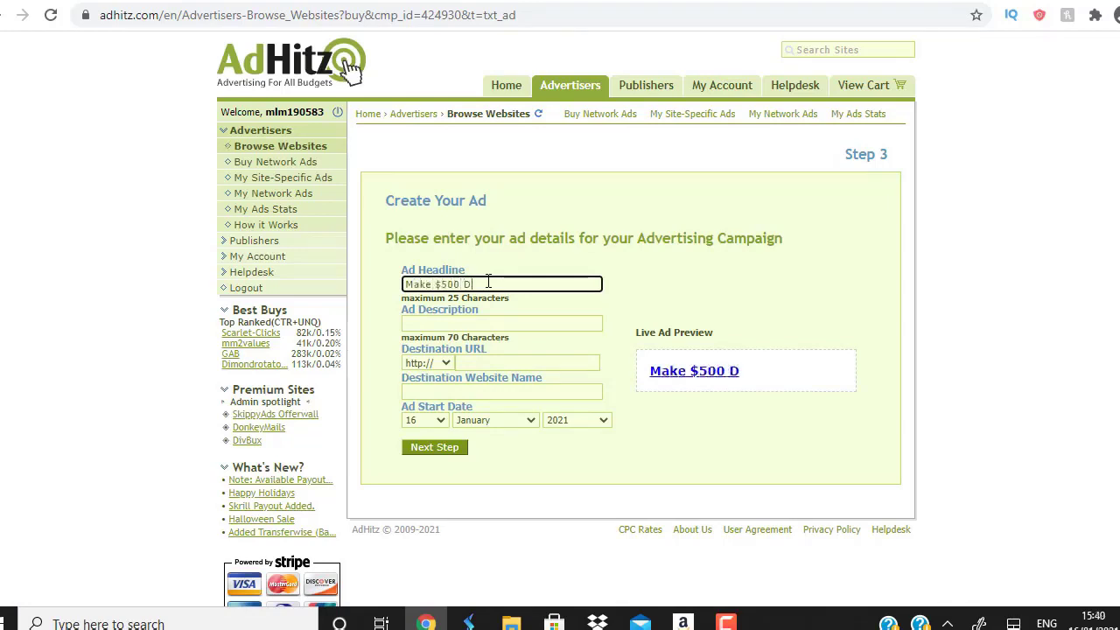
type("aily From Home")
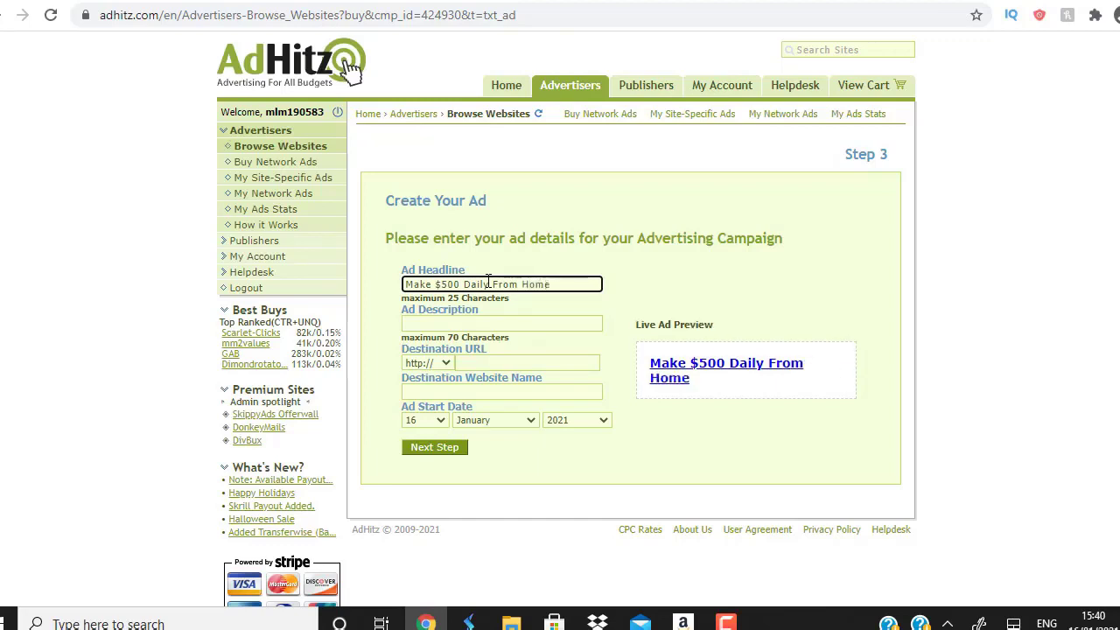
Draft the ad description as "Ready to start a online business? let me show you how to make reak mo".
left_click(466, 324)
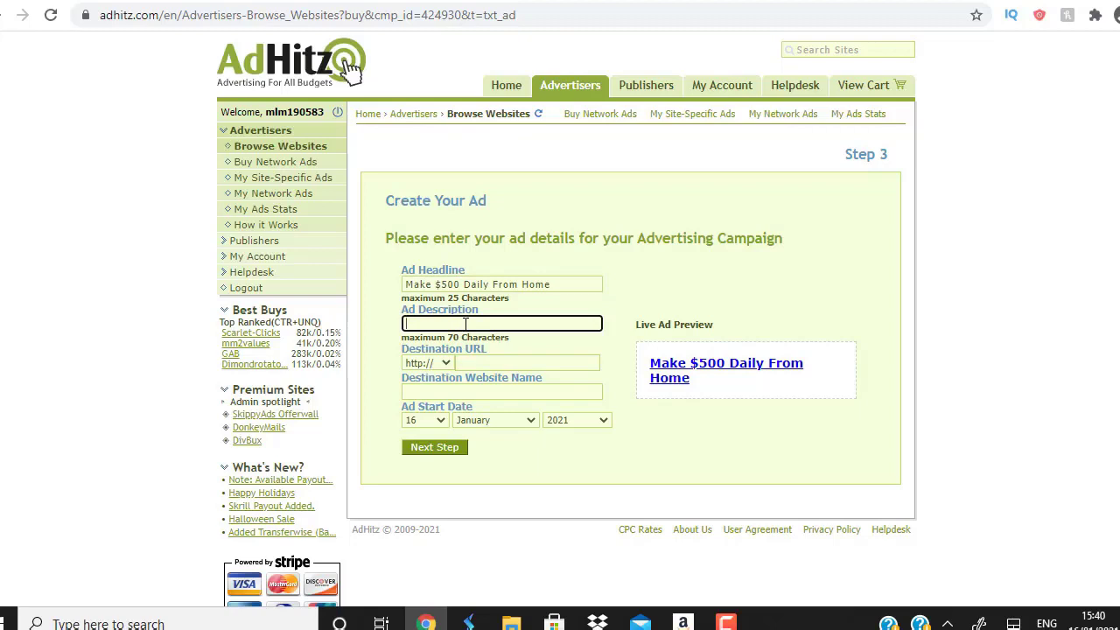
type("Ready ")
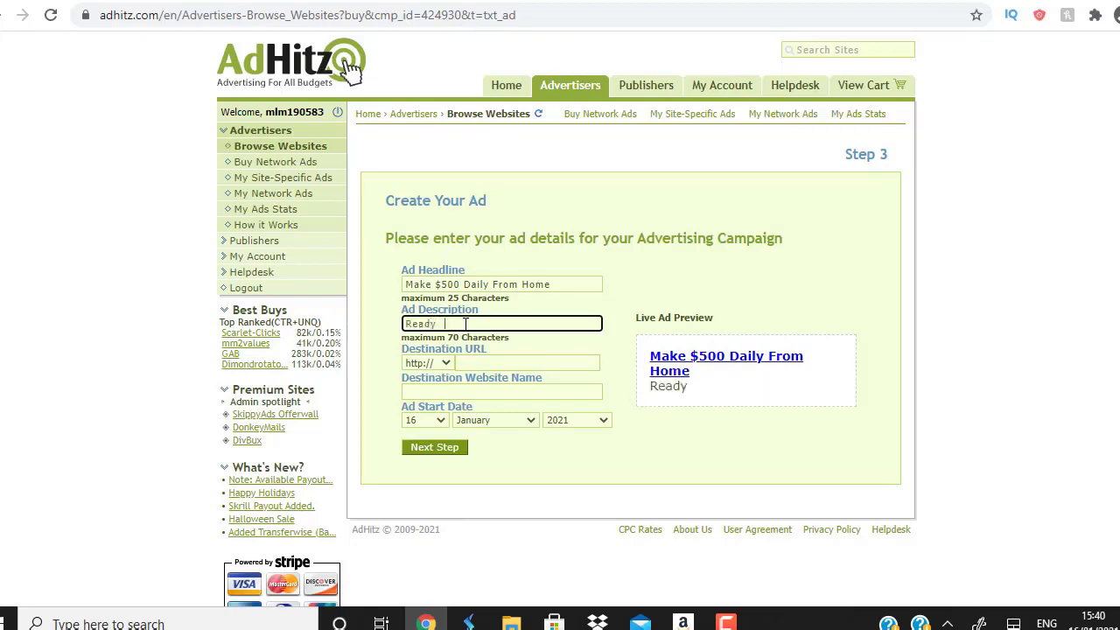
type("sto start a online business?")
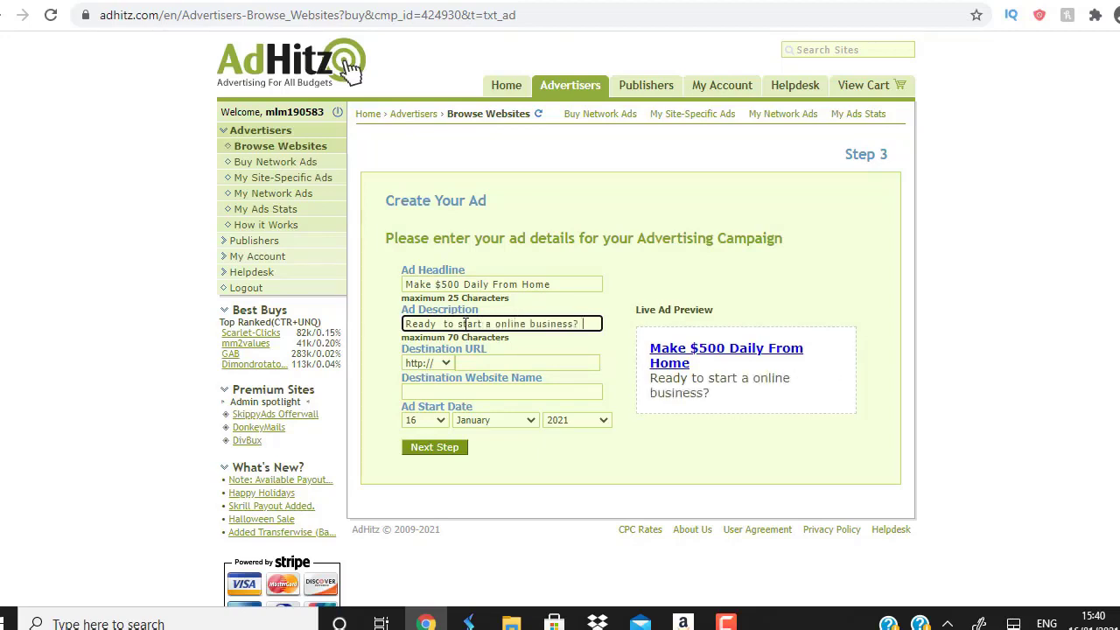
type(" let me")
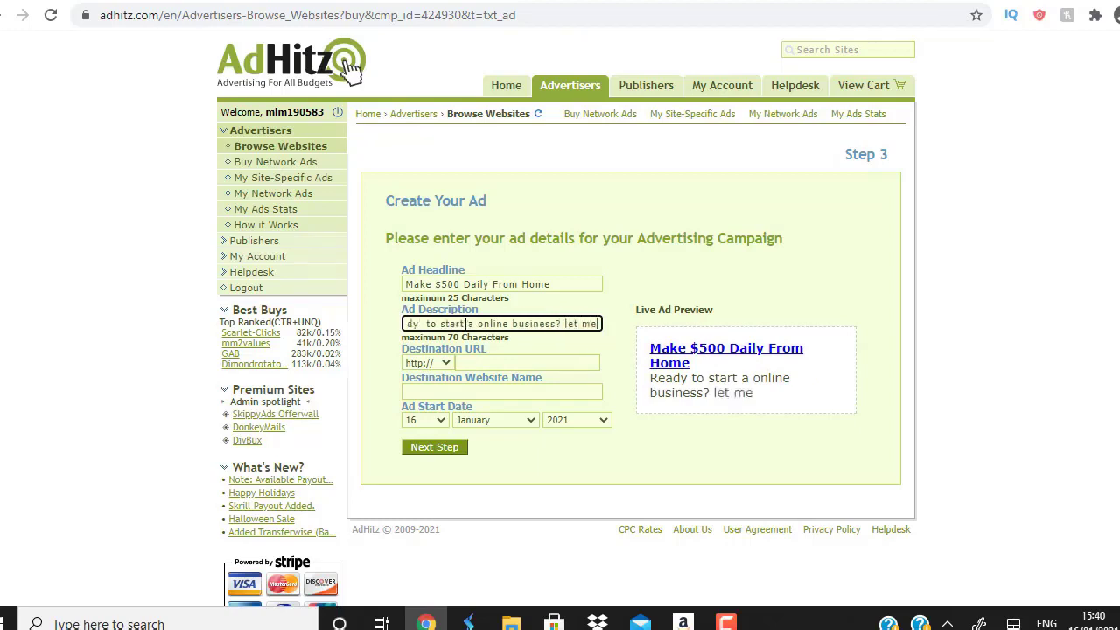
type(" show you h")
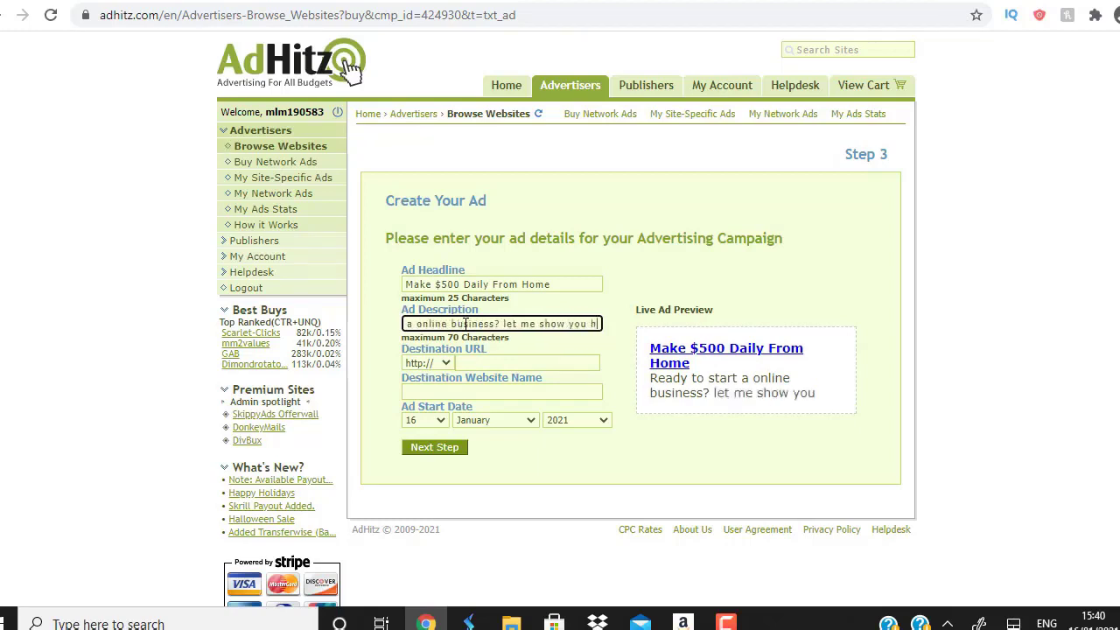
type("ow to make ")
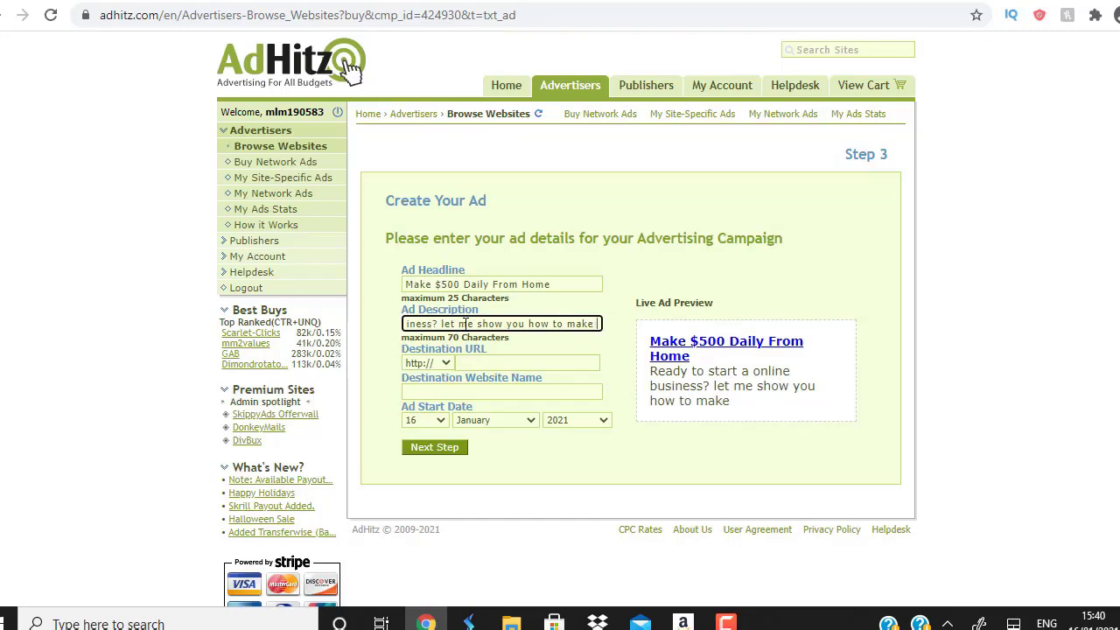
type("reak mo")
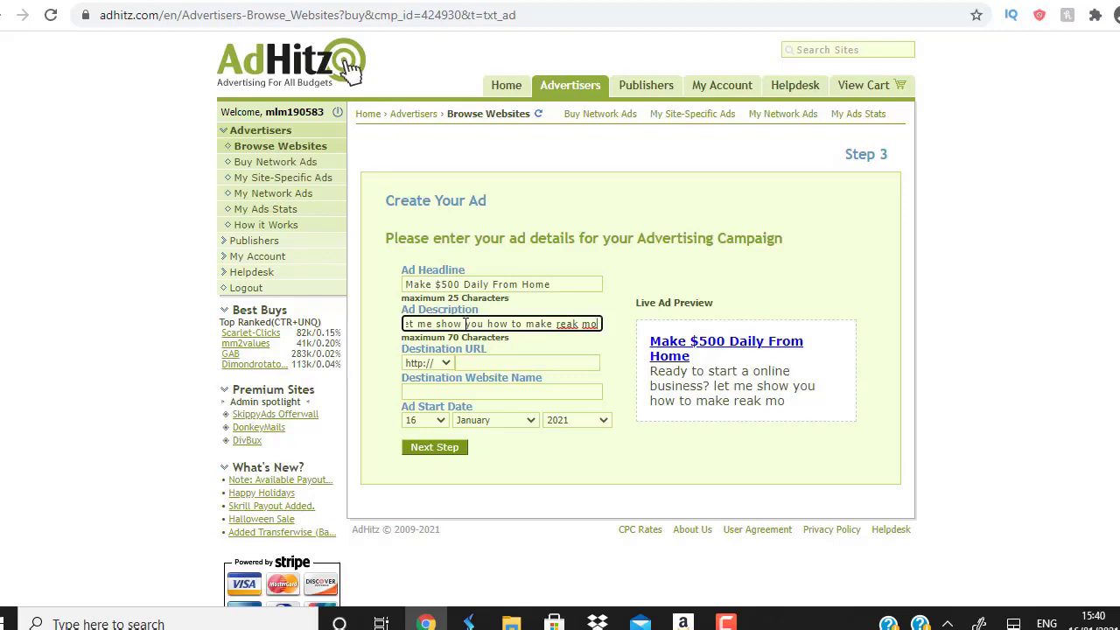
Remove the opening question from the ad description and rework it to "Let me show you how to make real money from home".
left_click_drag(537, 326, 289, 338)
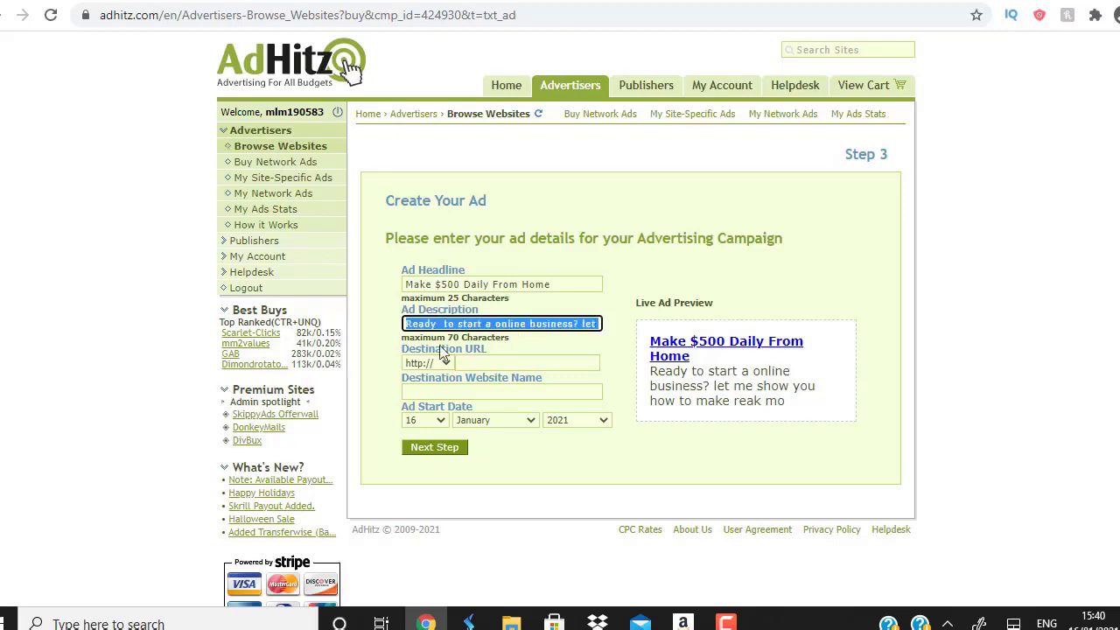
left_click(586, 323)
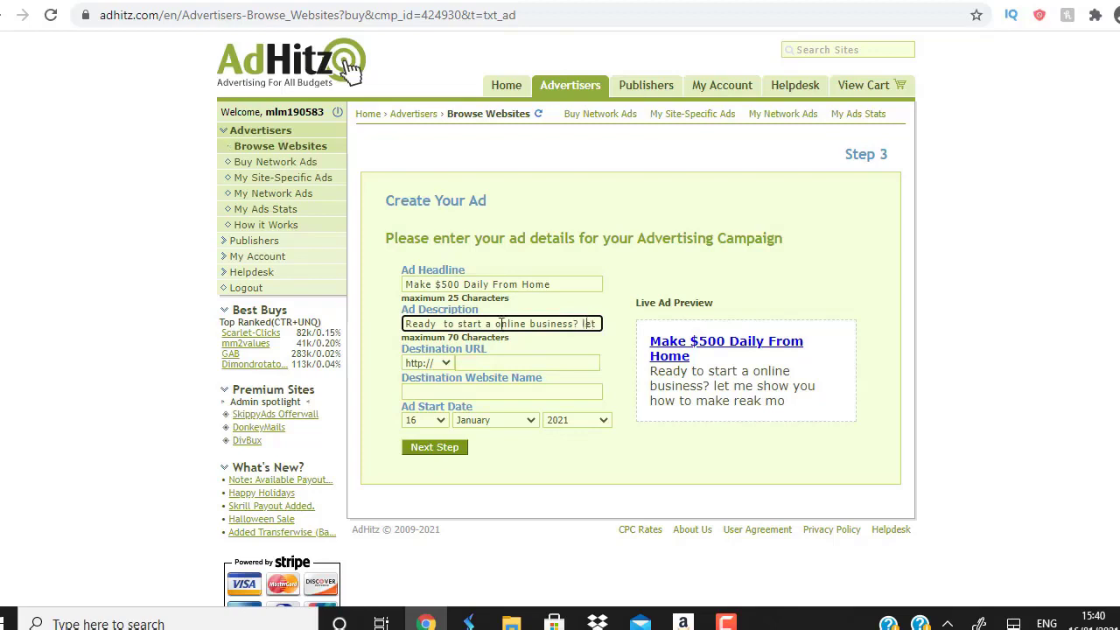
left_click_drag(586, 323, 336, 317)
key("BackSpace")
type("L")
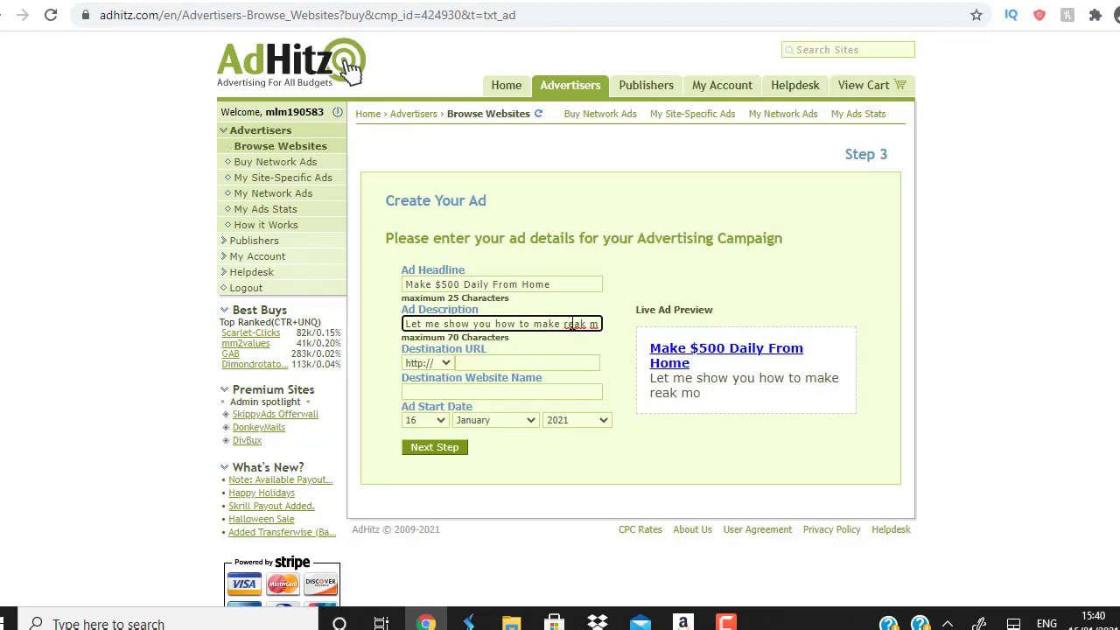
key("BackSpace")
type("l")
key("Right")
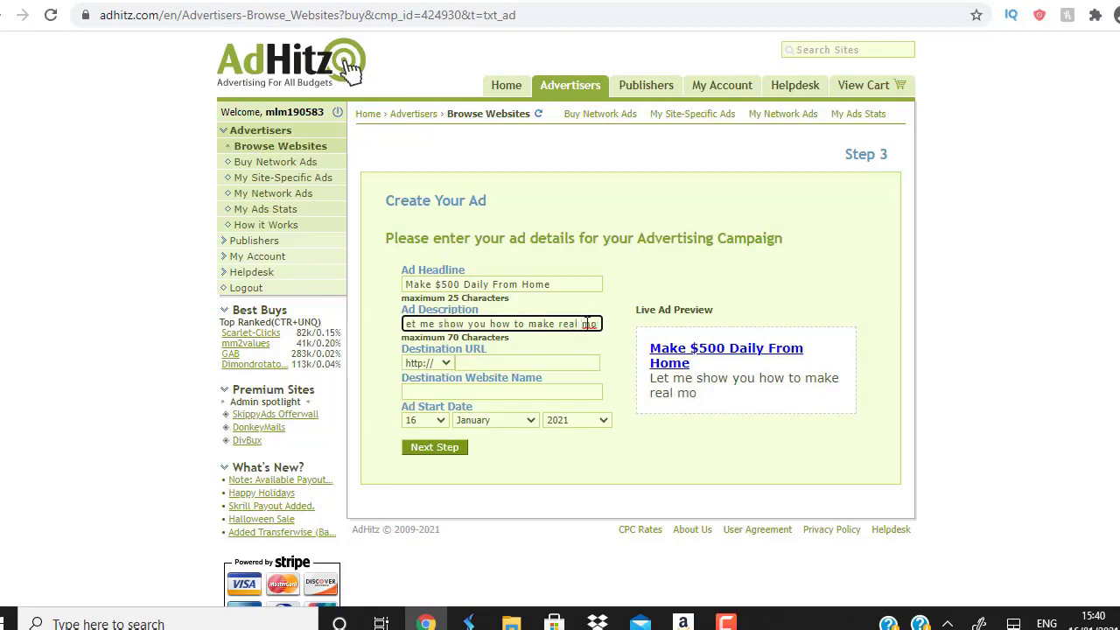
type("ney from ho")
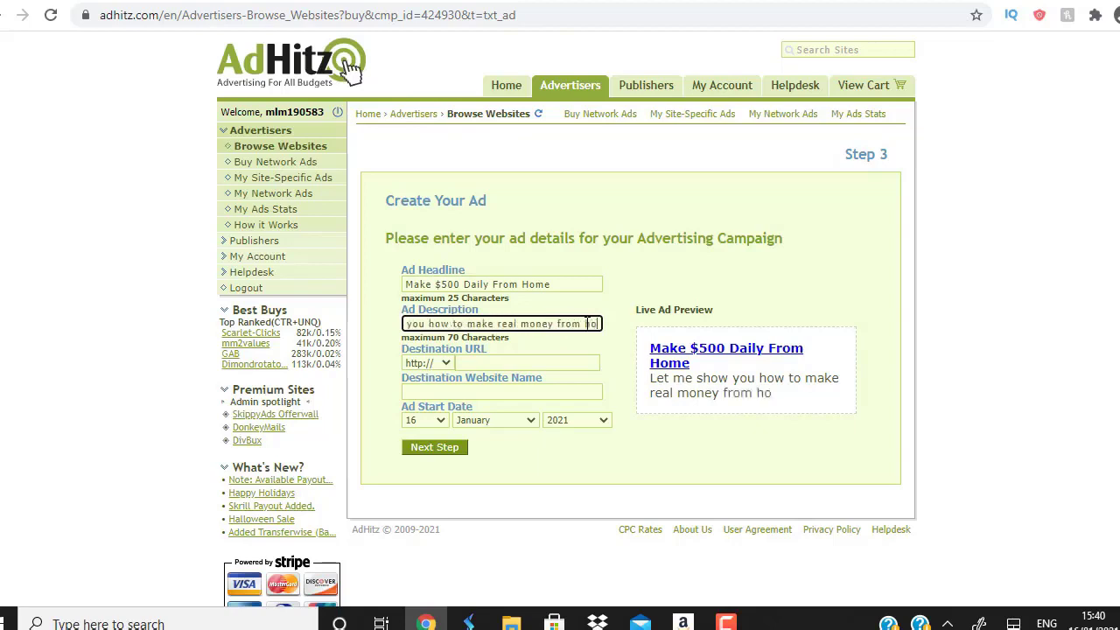
type("me")
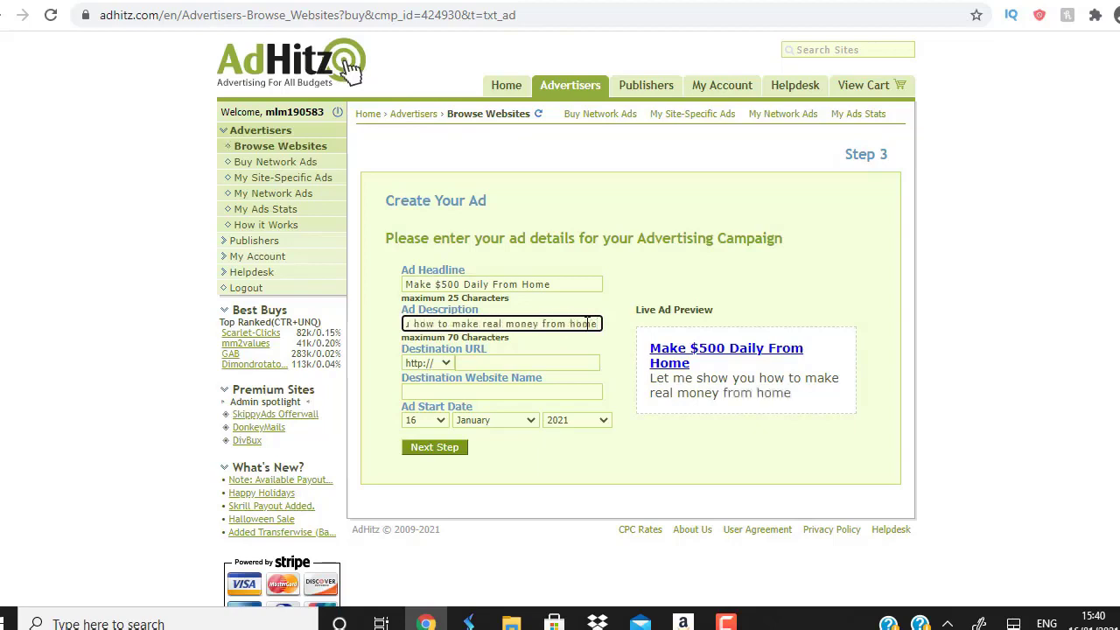
left_click(1101, 334)
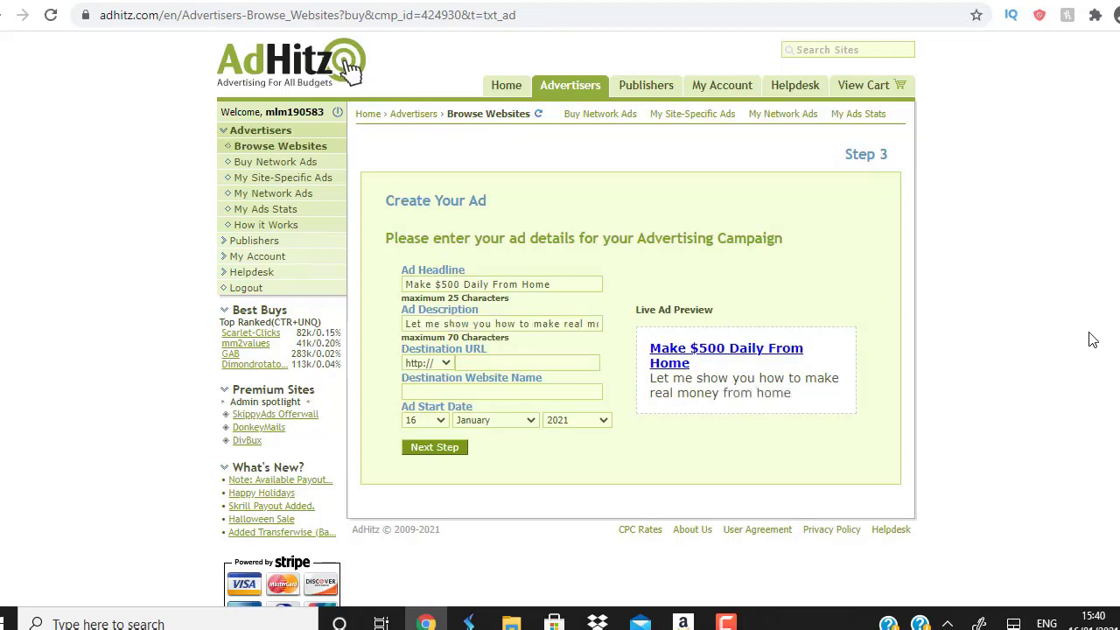
On ClickBank, generate a HopLink for Perpetual Income 365 with the tracking ID "adhitz" and copy the link.
left_click(526, 362)
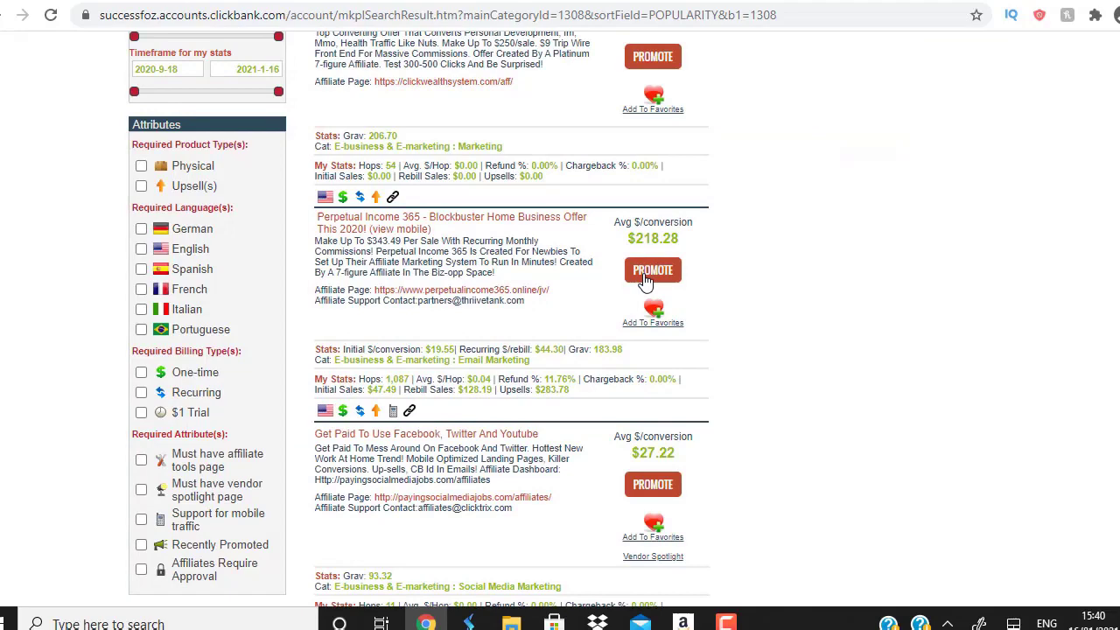
left_click(646, 275)
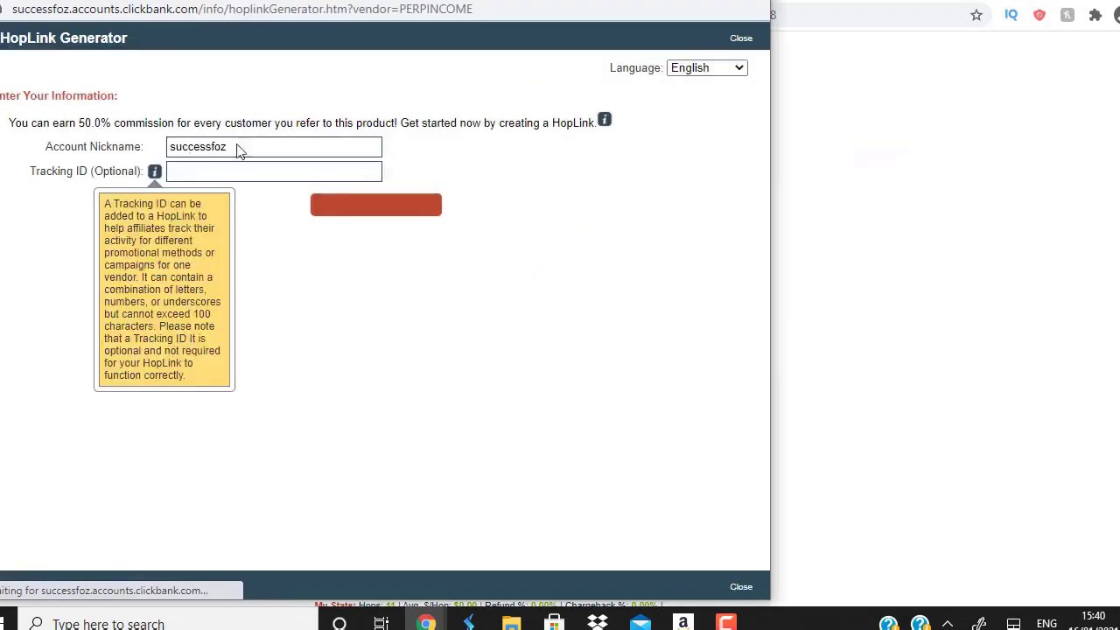
left_click(277, 170)
type("ad")
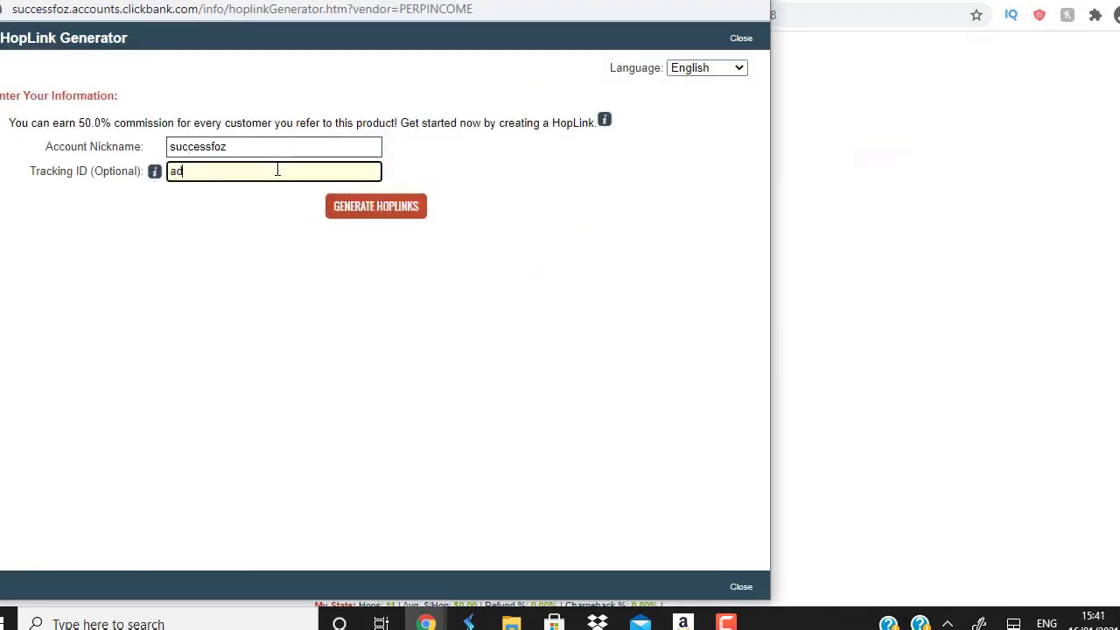
type("hitz")
left_click(394, 207)
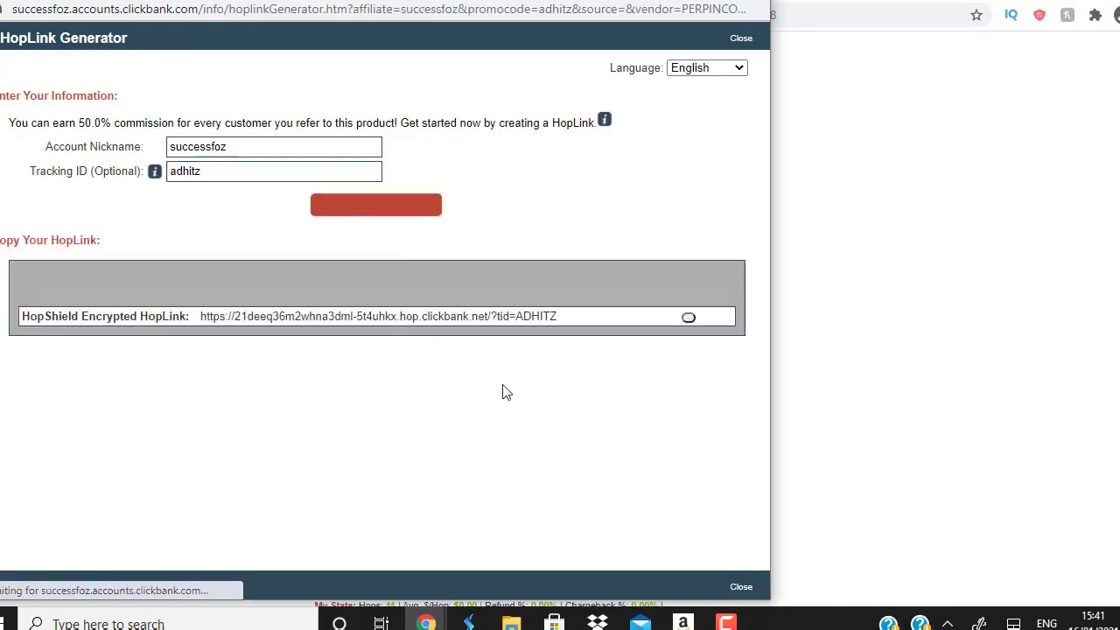
left_click(689, 333)
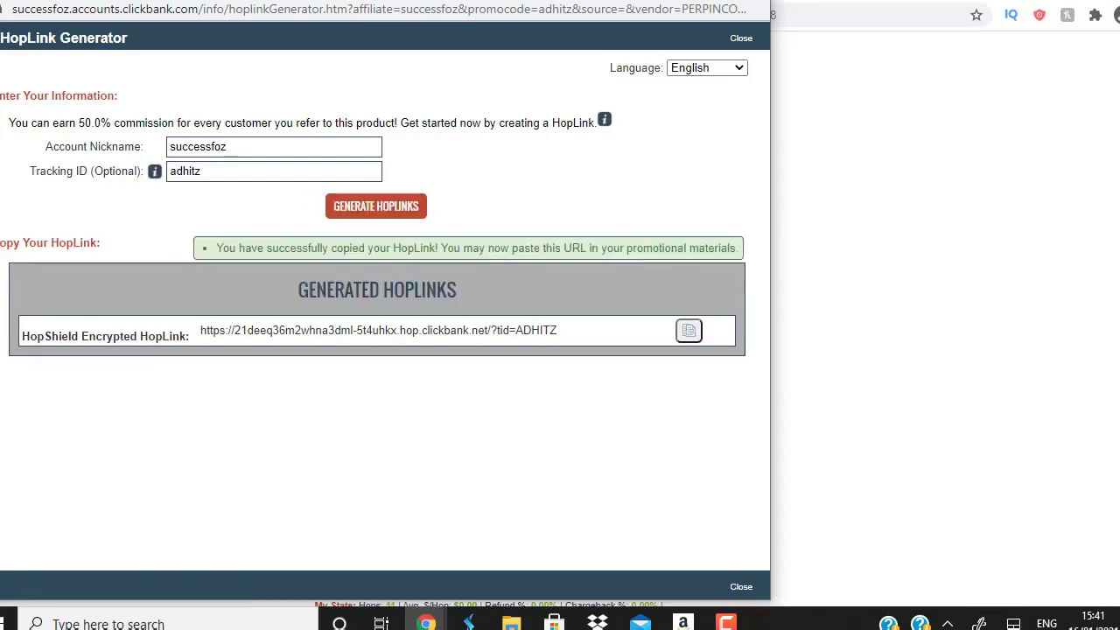
left_click(751, 2)
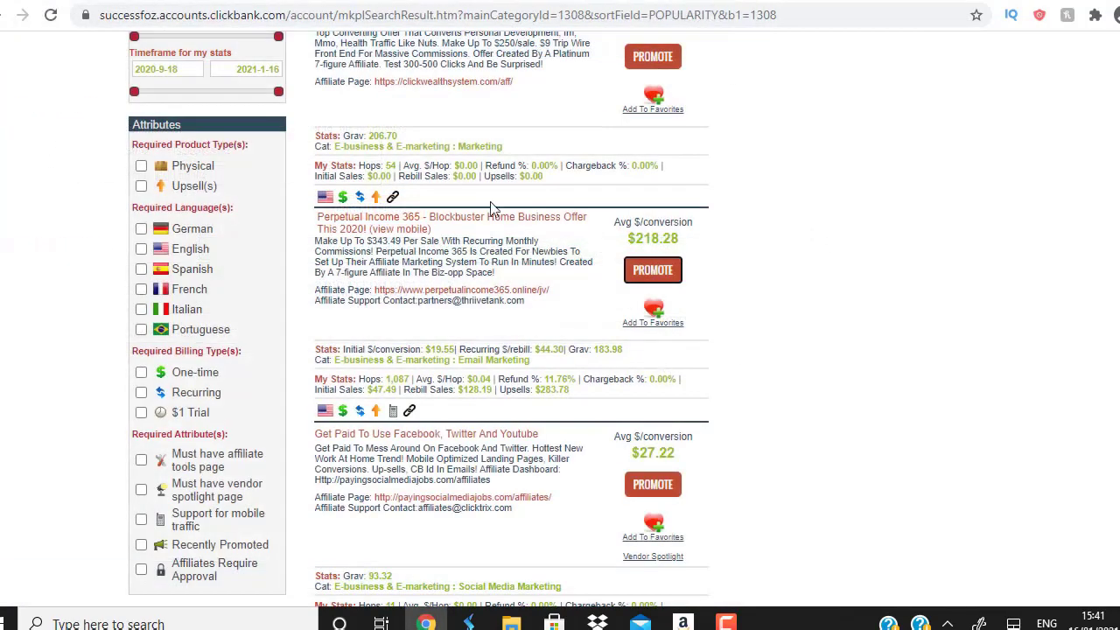
Back on AdHitz, paste the copied HopLink as the ad's destination URL and enter "Perpetual income" as the destination website name.
left_click(700, 2)
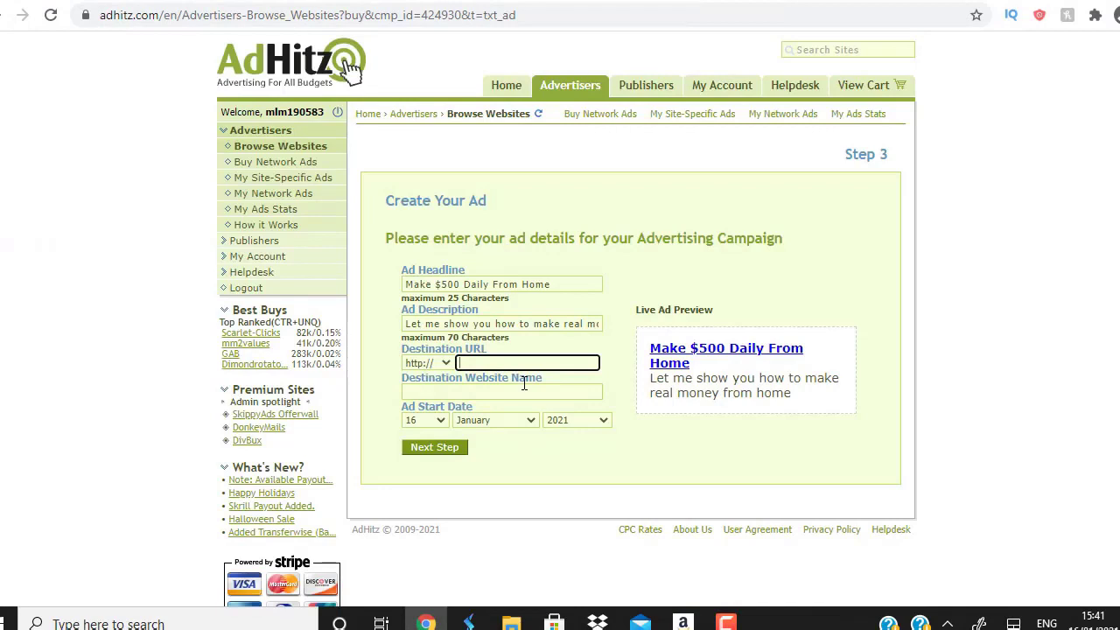
key("ctrl+v")
left_click(660, 489)
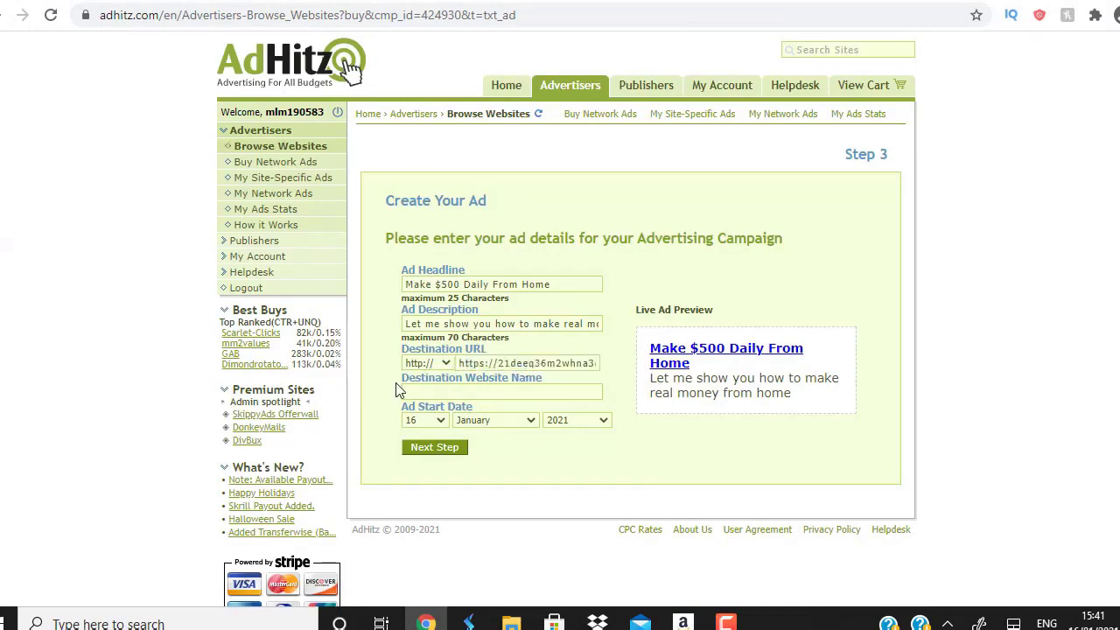
left_click(428, 391)
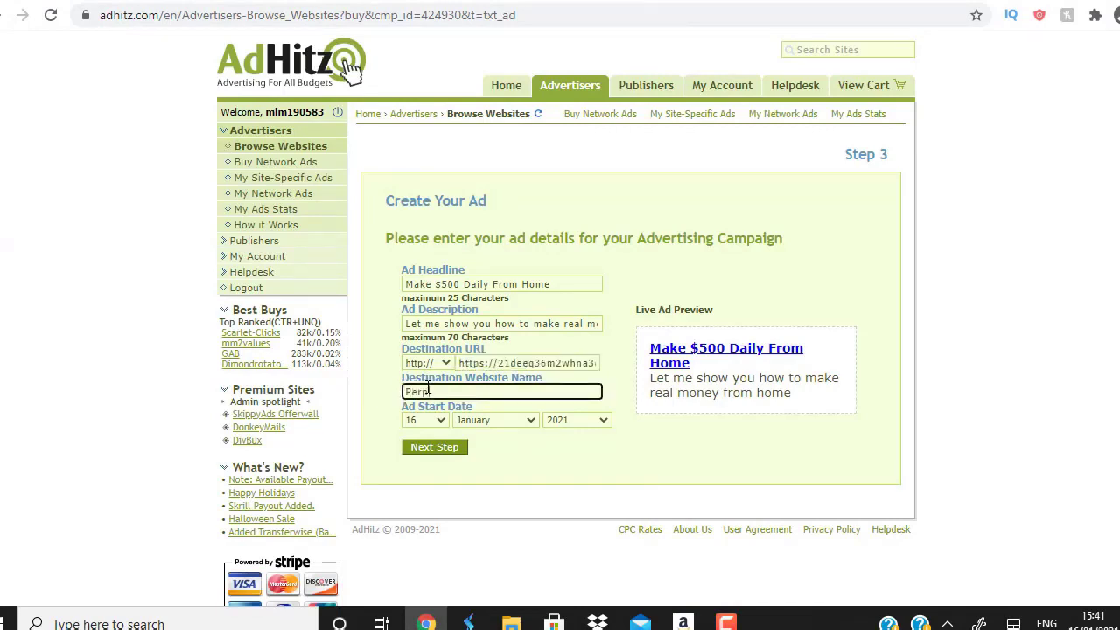
type("Perpetual income")
left_click(714, 452)
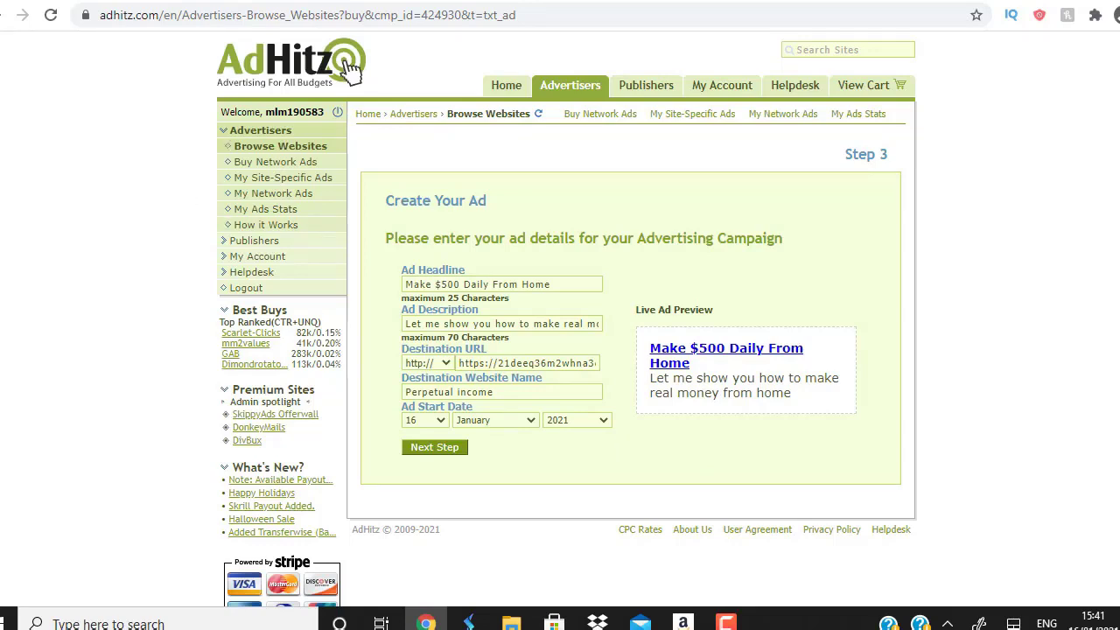
Look over the Perpetual Income 365 sales page from its ClickBank listing and the internetmarketing-strategies.info opt-in page as possible ad destinations.
left_click(105, 1)
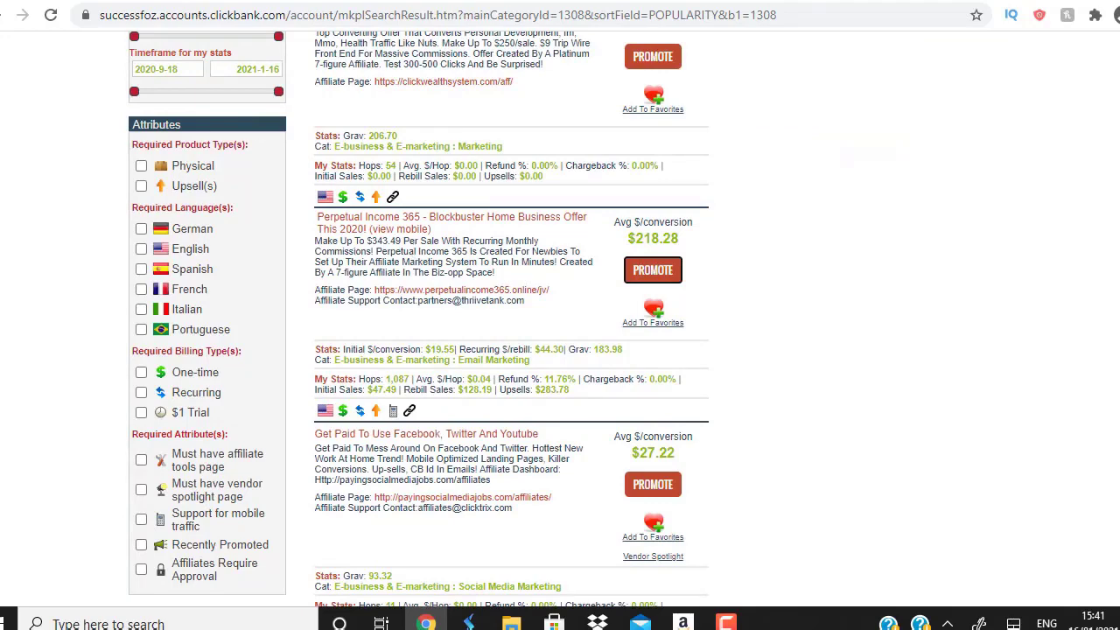
left_click(223, 0)
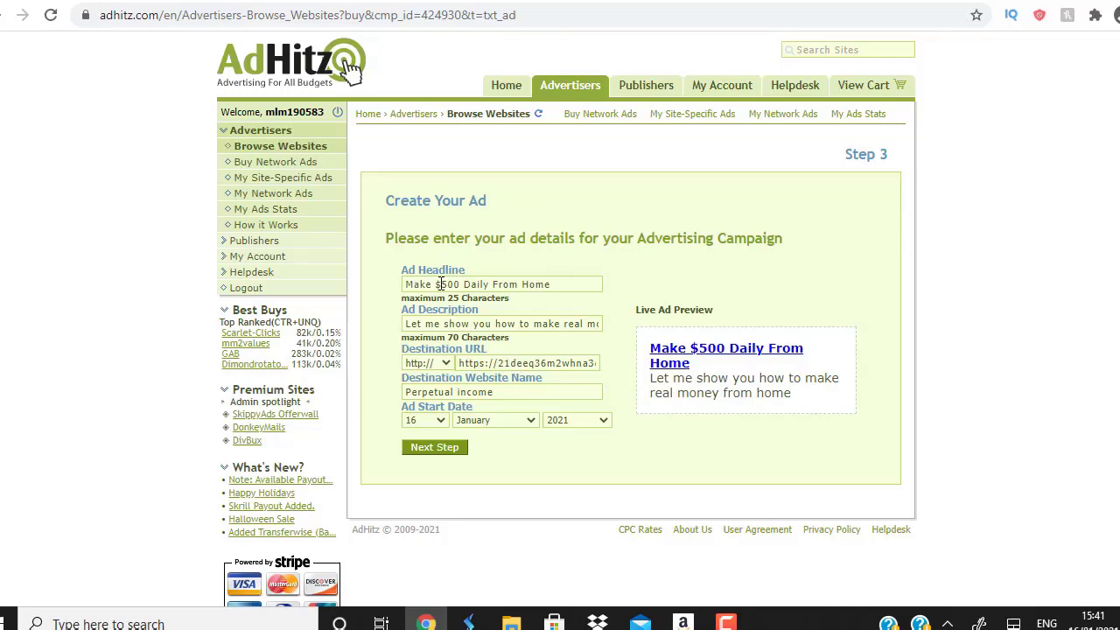
left_click(228, 1)
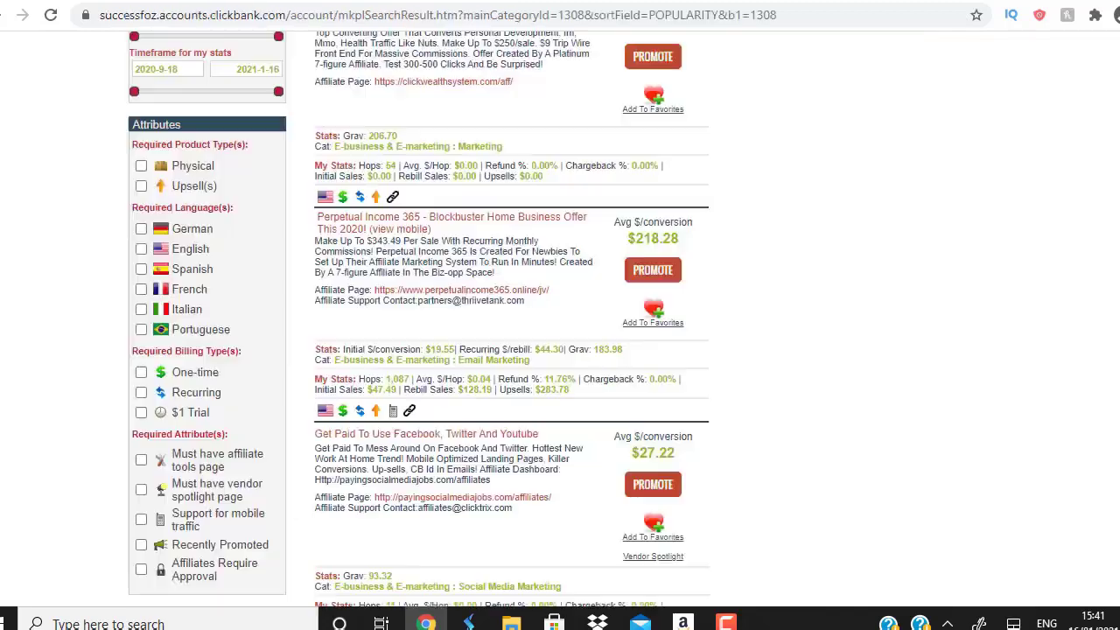
left_click(372, 218)
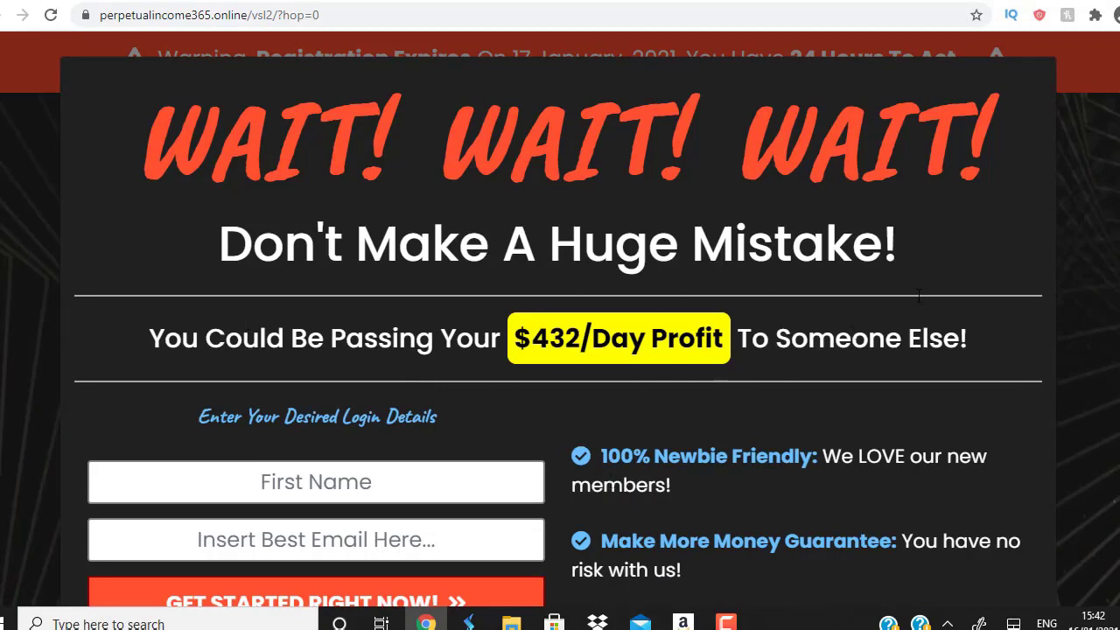
left_click(1103, 413)
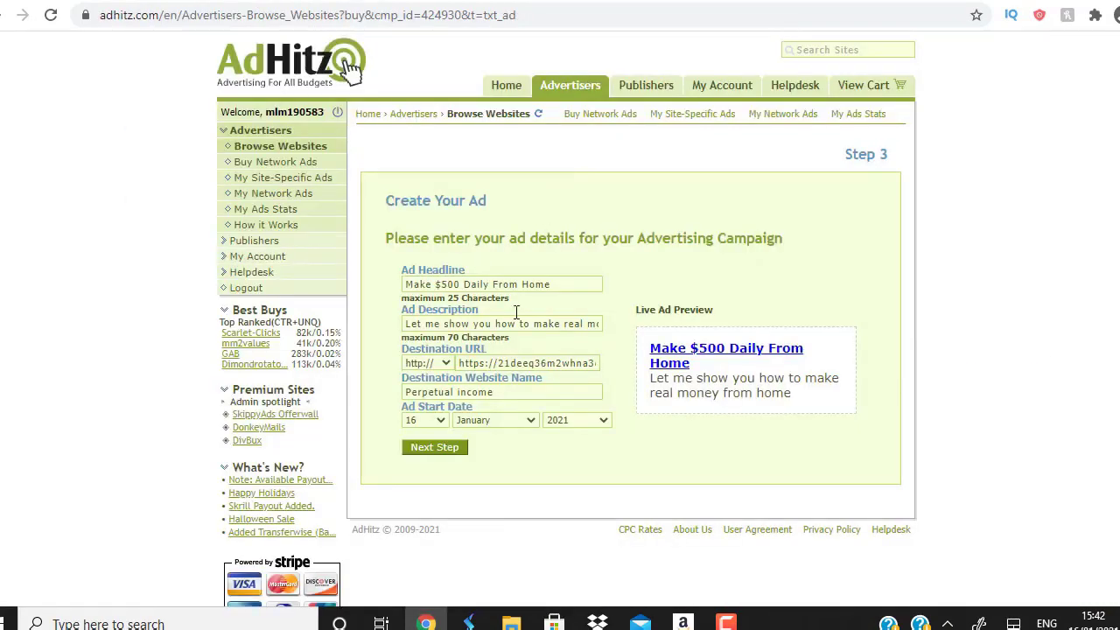
left_click(649, 348)
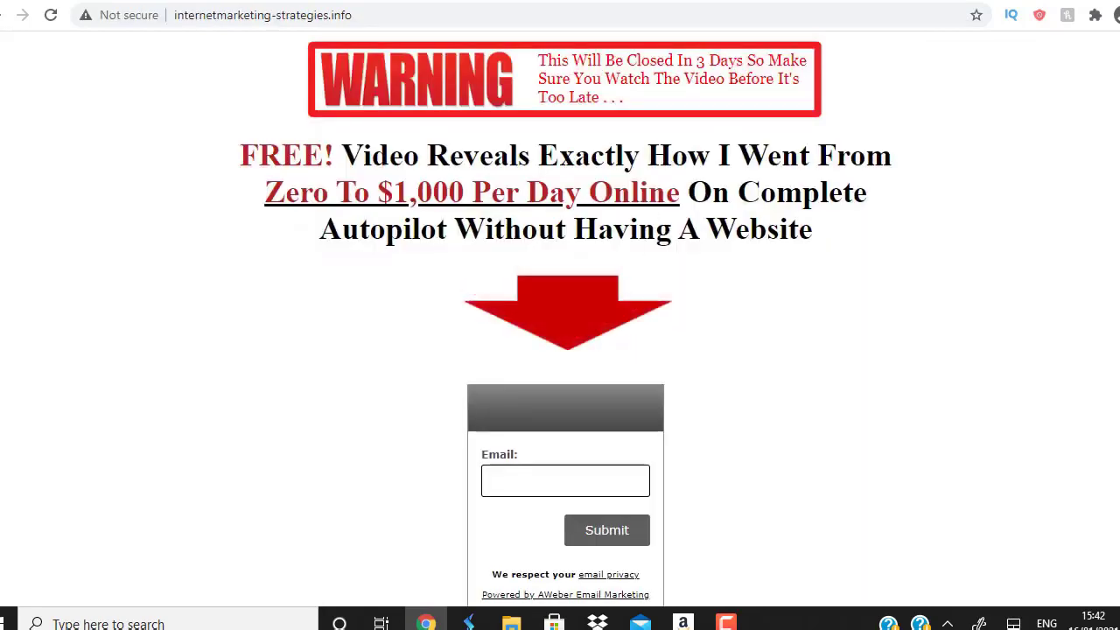
left_click(96, 2)
Return to the AdHitz ad form and submit the completed ad details to proceed to the cart.
left_click(707, 2)
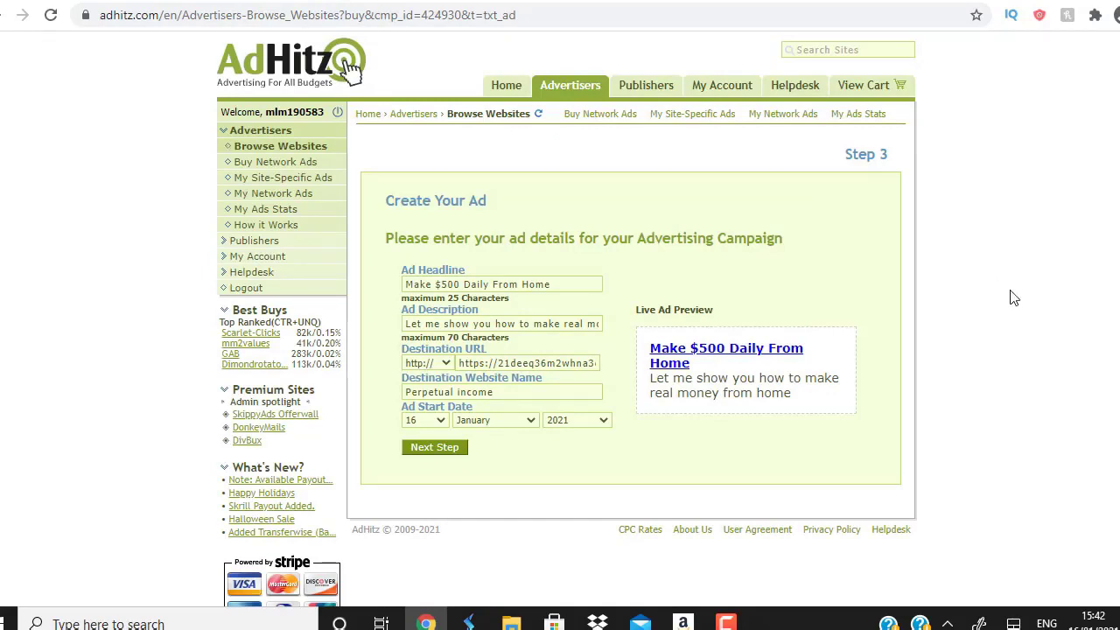
mouse_move(586, 90)
left_click(445, 448)
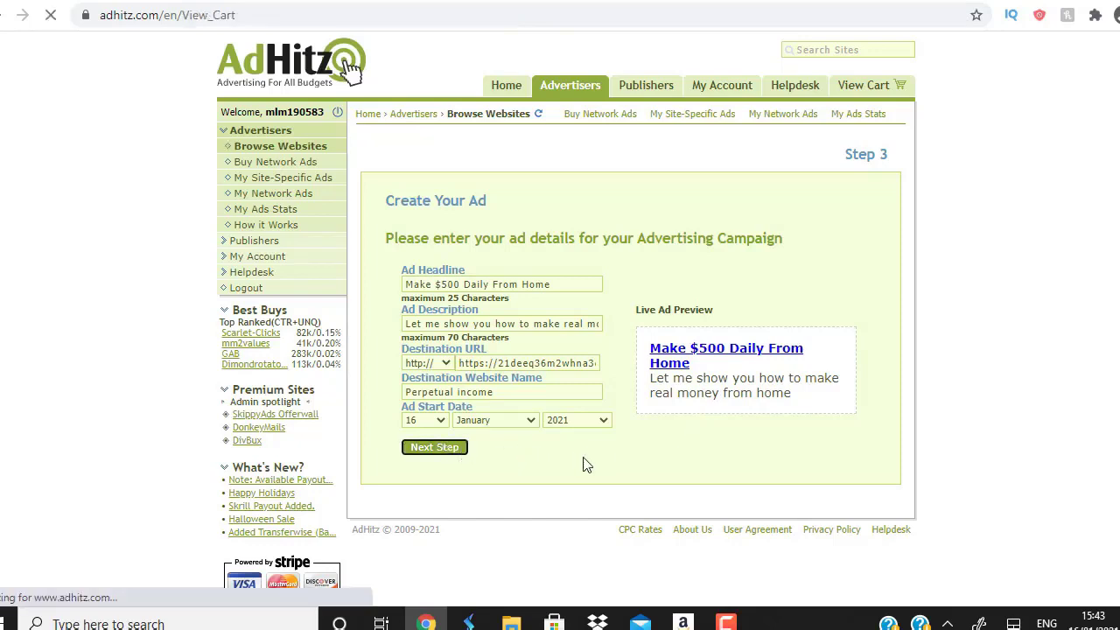